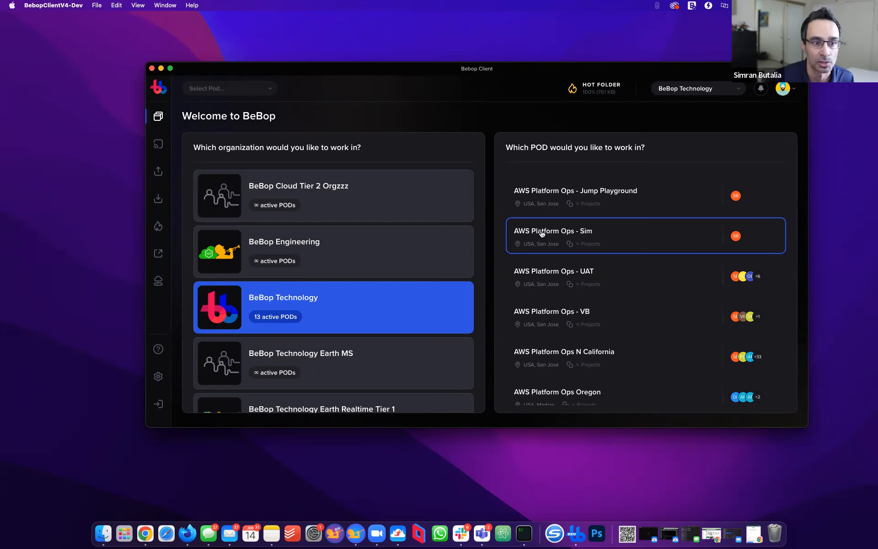
Keep BeBop Technology as the organization and open the AWS Platform Ops N California pod
{"action": "left_click", "coordinate": [783, 89]}
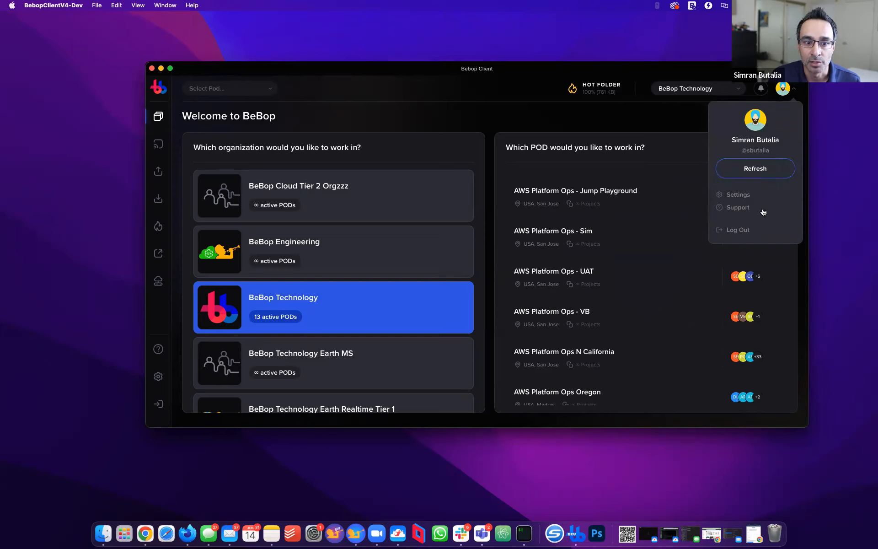
{"action": "left_click", "coordinate": [687, 97]}
{"action": "left_click", "coordinate": [689, 95]}
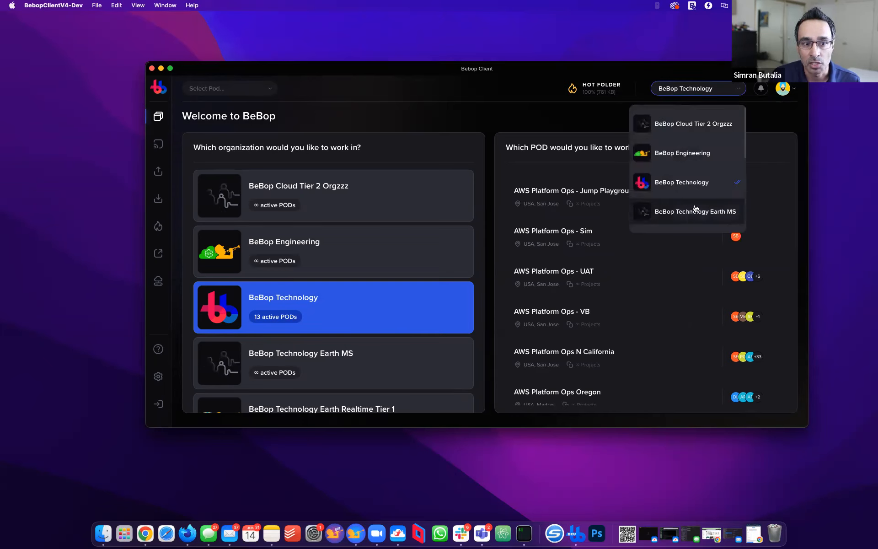
{"action": "left_click", "coordinate": [615, 105]}
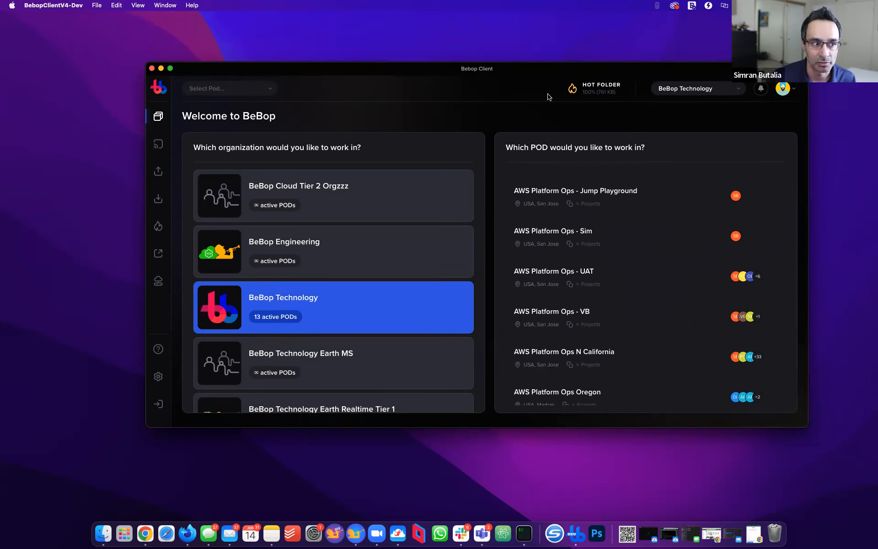
{"action": "left_click", "coordinate": [584, 346]}
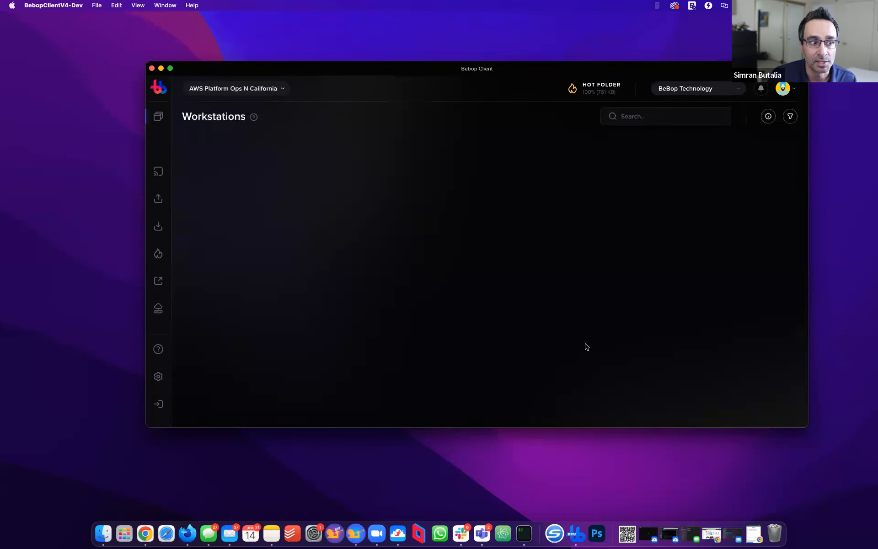
Keep the N California pod selected and view its connection info and client downloads
{"action": "left_click", "coordinate": [276, 90]}
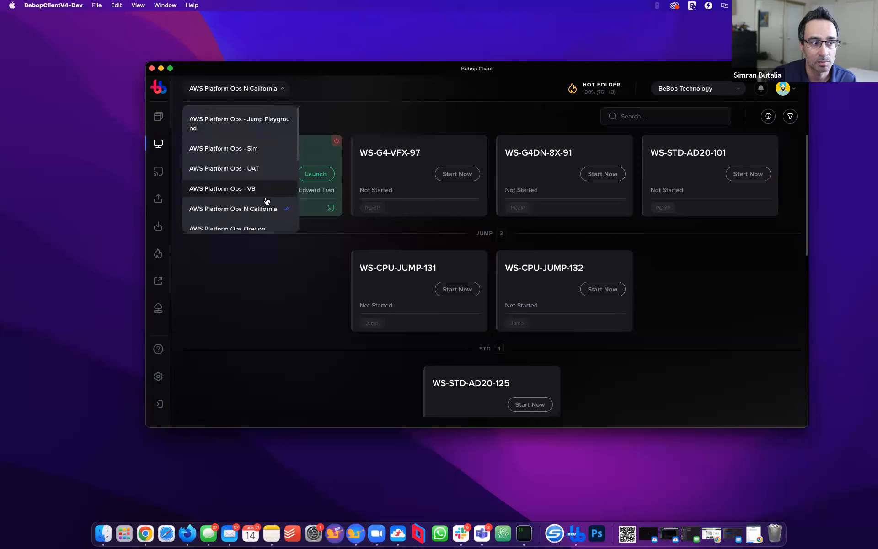
{"action": "left_click", "coordinate": [344, 122]}
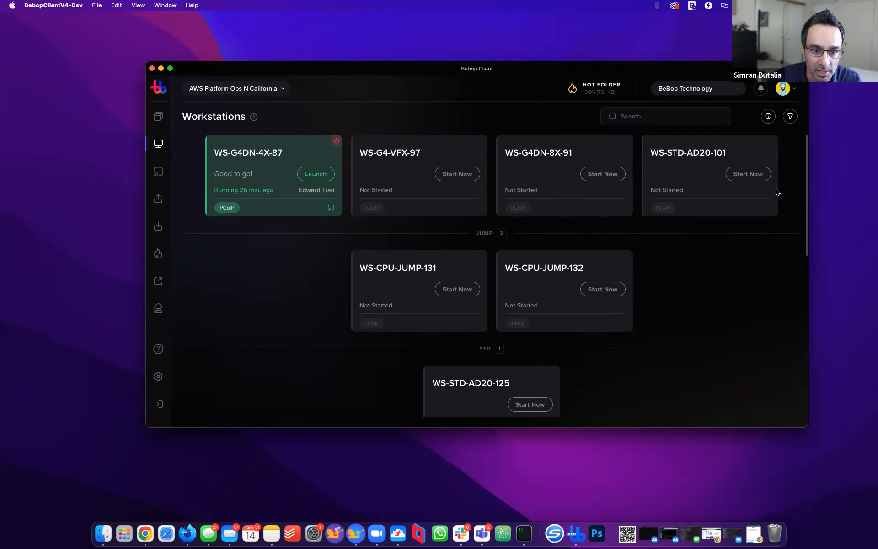
{"action": "left_click", "coordinate": [768, 117]}
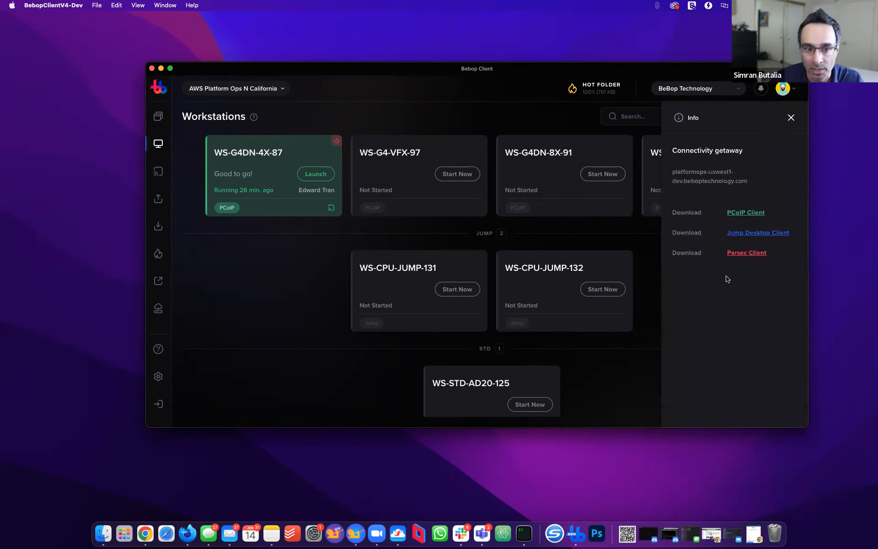
{"action": "left_click", "coordinate": [791, 118]}
Filter the workstations to a single user and apply the filter
{"action": "left_click", "coordinate": [790, 117]}
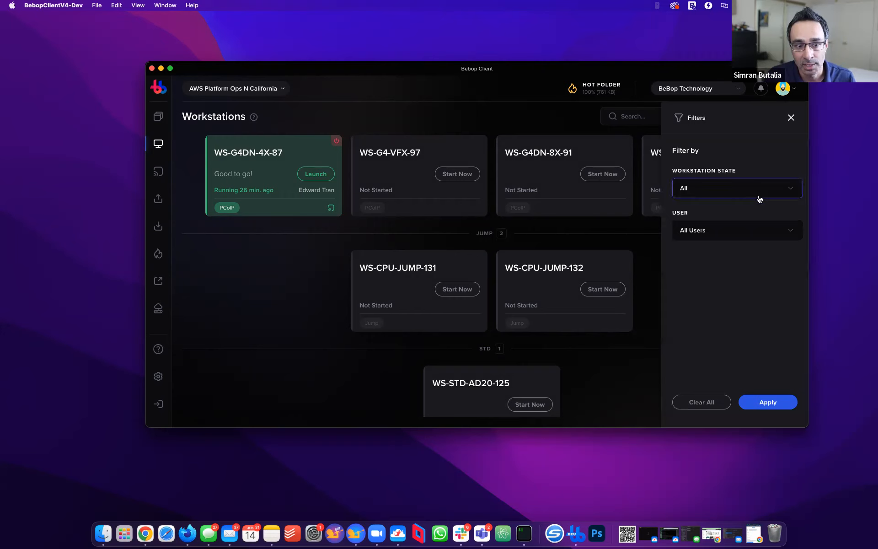
{"action": "left_click", "coordinate": [751, 223]}
{"action": "left_click", "coordinate": [738, 272]}
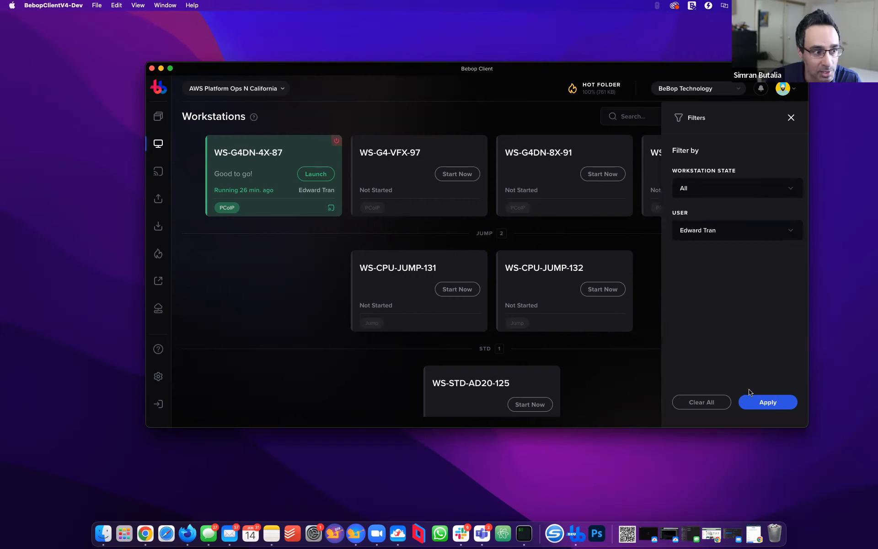
{"action": "left_click", "coordinate": [766, 402]}
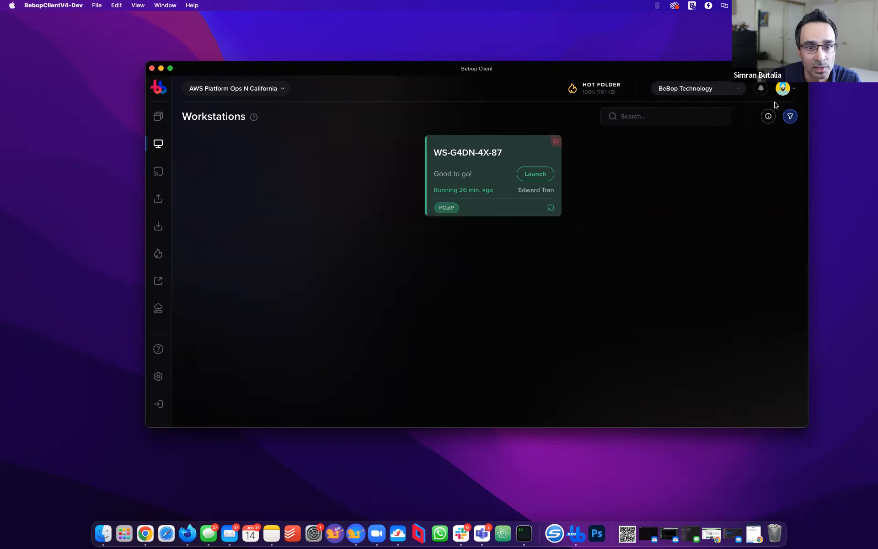
Clear all workstation filters, leaving workstation state at All and all users
{"action": "left_click", "coordinate": [791, 117]}
{"action": "left_click", "coordinate": [745, 231]}
{"action": "left_click", "coordinate": [706, 286]}
{"action": "left_click", "coordinate": [703, 401]}
{"action": "left_click", "coordinate": [790, 117]}
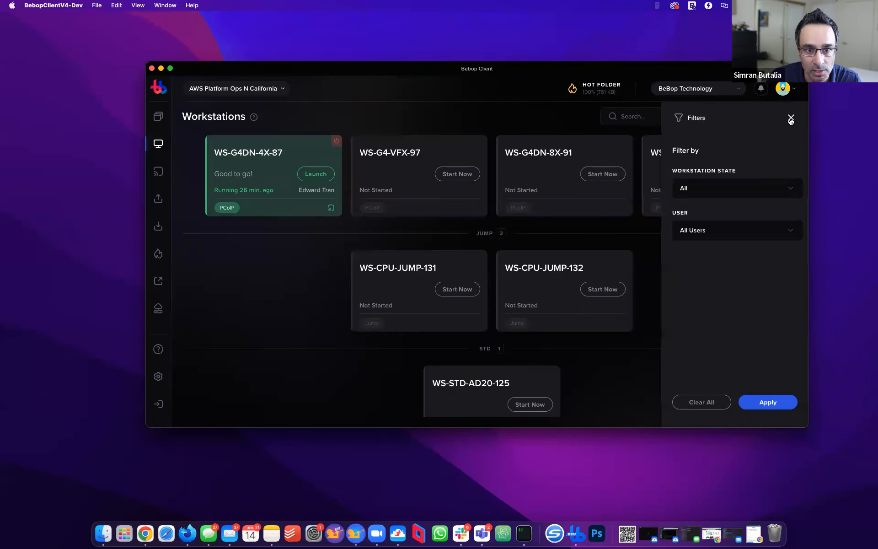
{"action": "left_click", "coordinate": [761, 194]}
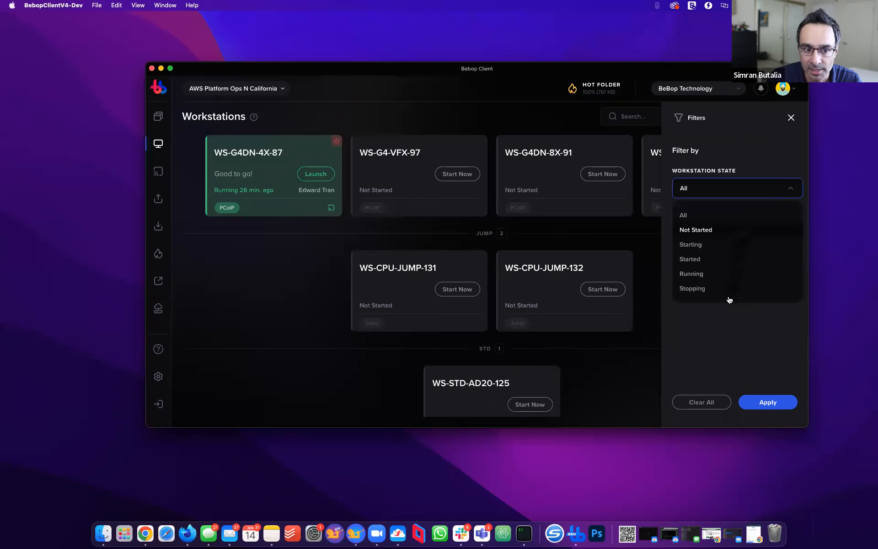
{"action": "left_click", "coordinate": [702, 323]}
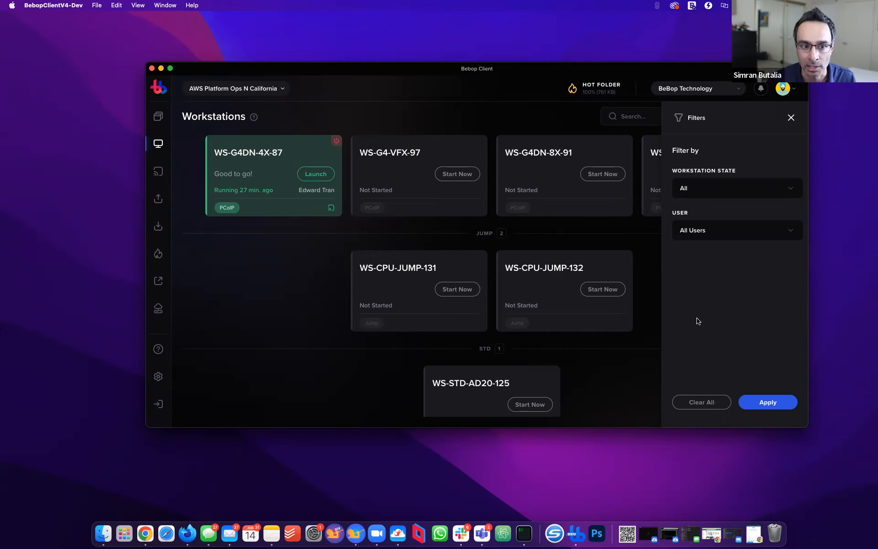
Start the WS-C5-4X-147-DEV-ENV and WS-C5-2X-149 workstations
{"action": "left_click", "coordinate": [791, 119]}
{"action": "scroll", "coordinate": [481, 297], "scroll_direction": "down", "scroll_amount": 8}
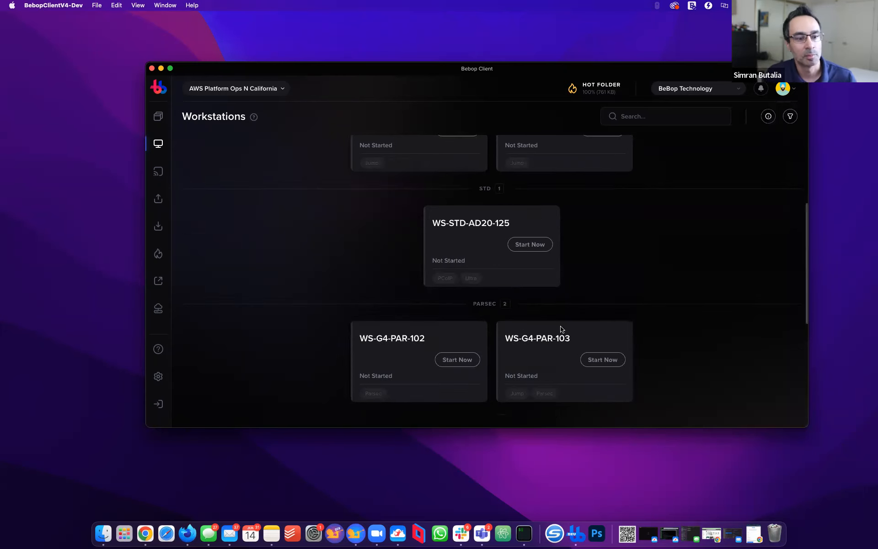
{"action": "scroll", "coordinate": [564, 330], "scroll_direction": "down", "scroll_amount": 4}
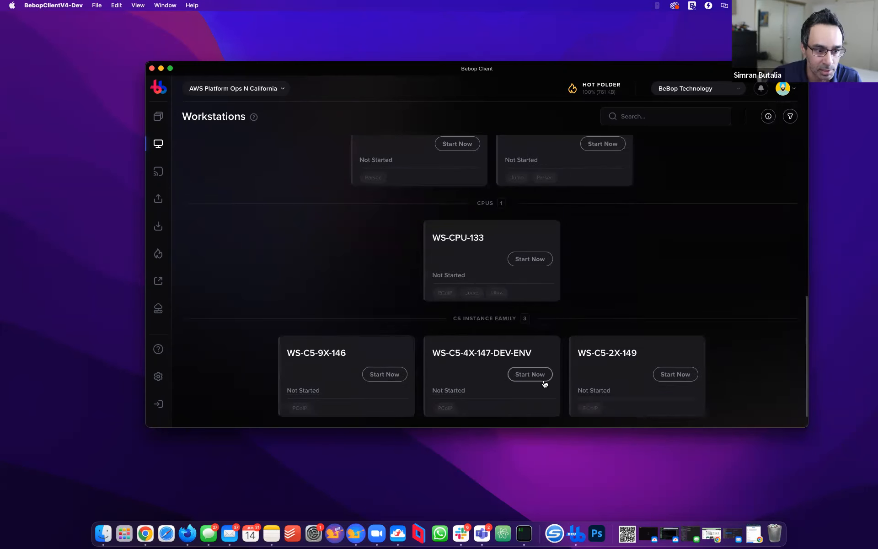
{"action": "left_click", "coordinate": [544, 380]}
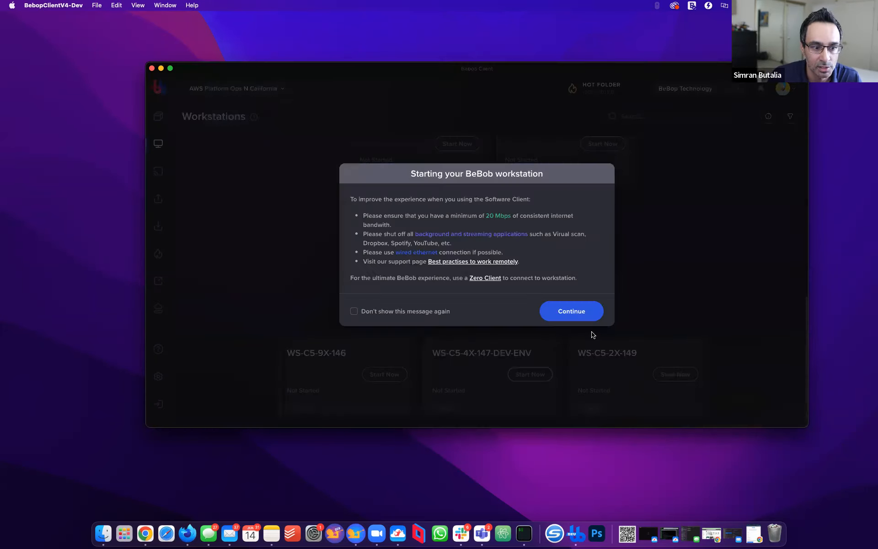
{"action": "left_click", "coordinate": [585, 315]}
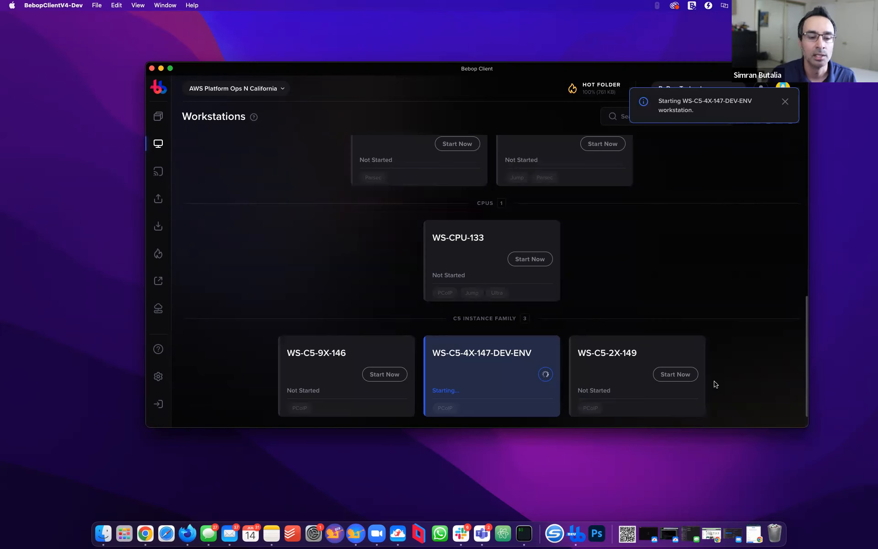
{"action": "left_click", "coordinate": [681, 380]}
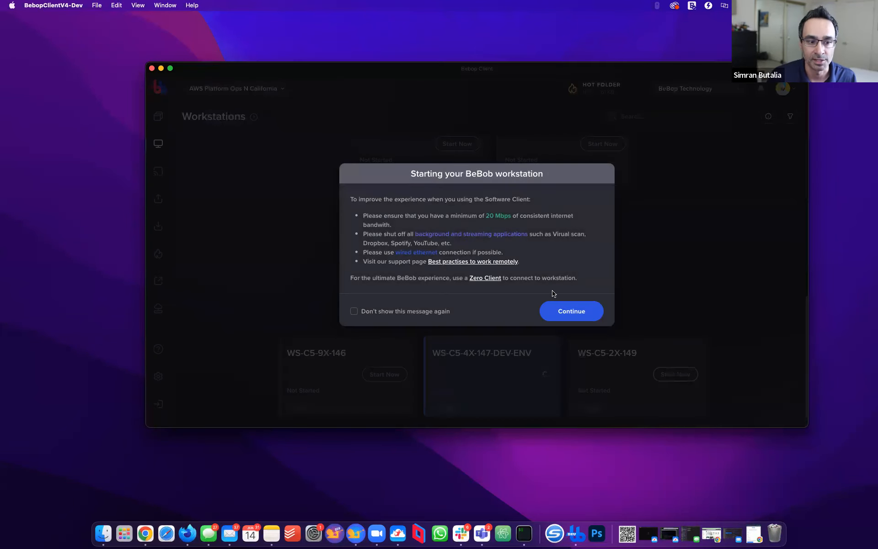
{"action": "left_click", "coordinate": [571, 311]}
Start the WS-CPU-JUMP-131 and WS-G4-PAR-102 workstations
{"action": "scroll", "coordinate": [500, 235], "scroll_direction": "up", "scroll_amount": 5}
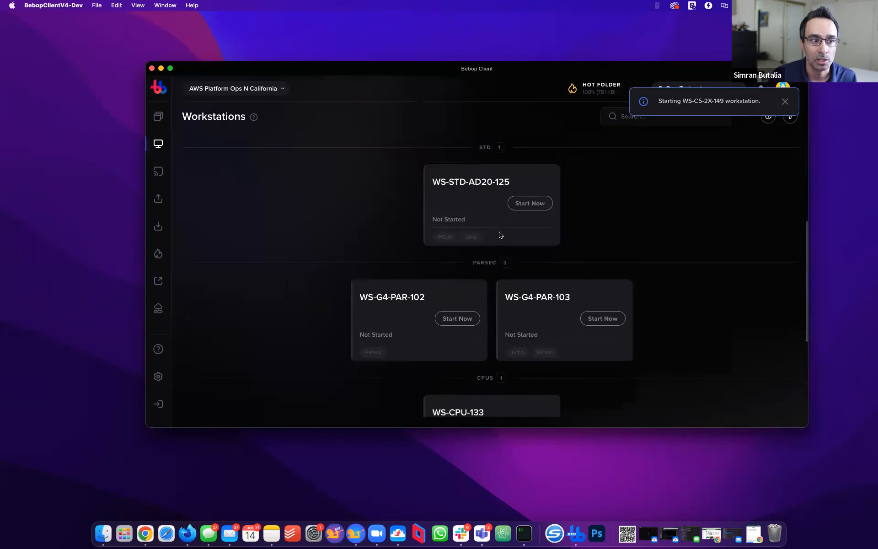
{"action": "scroll", "coordinate": [501, 239], "scroll_direction": "up", "scroll_amount": 1}
{"action": "scroll", "coordinate": [501, 238], "scroll_direction": "up", "scroll_amount": 3}
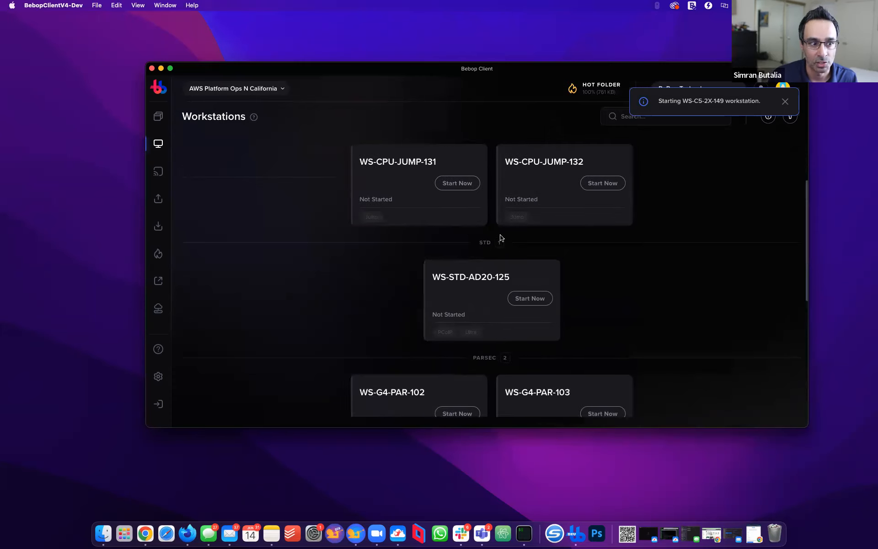
{"action": "left_click", "coordinate": [457, 188]}
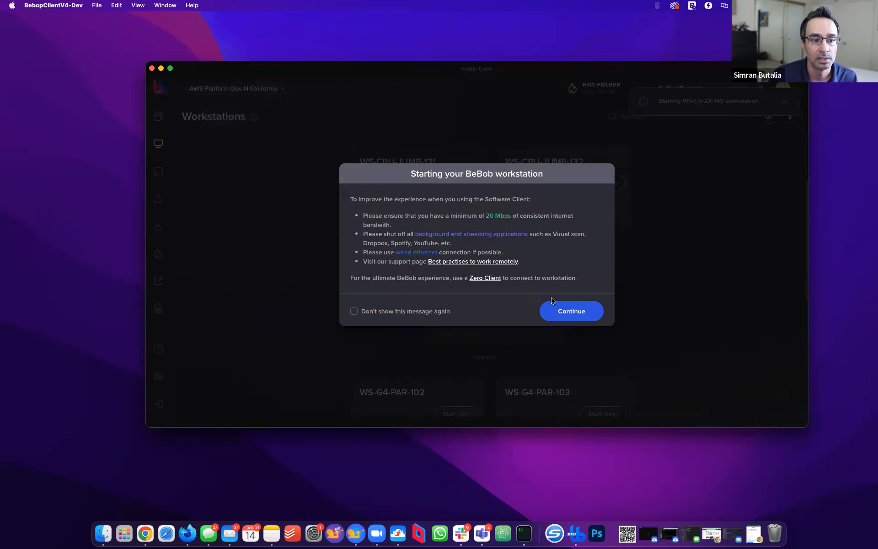
{"action": "left_click", "coordinate": [567, 311]}
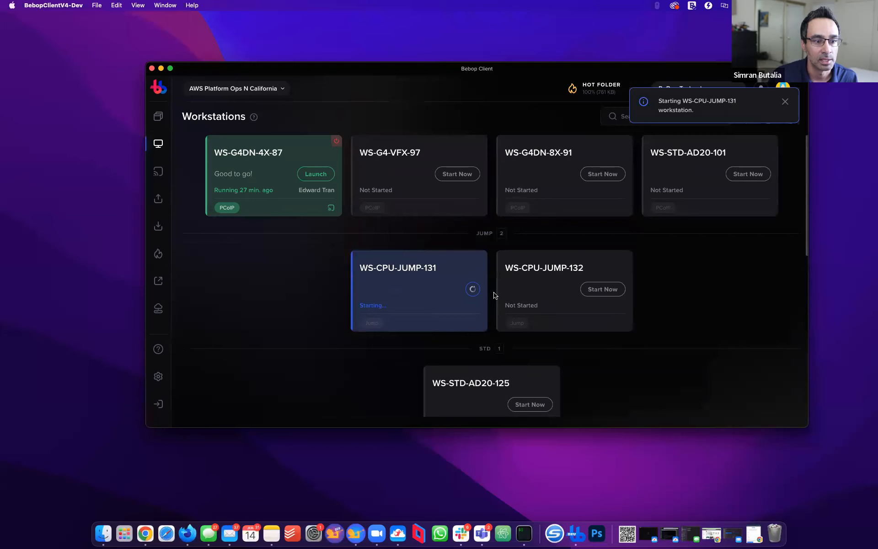
{"action": "scroll", "coordinate": [481, 274], "scroll_direction": "down", "scroll_amount": 5}
{"action": "left_click", "coordinate": [469, 355]}
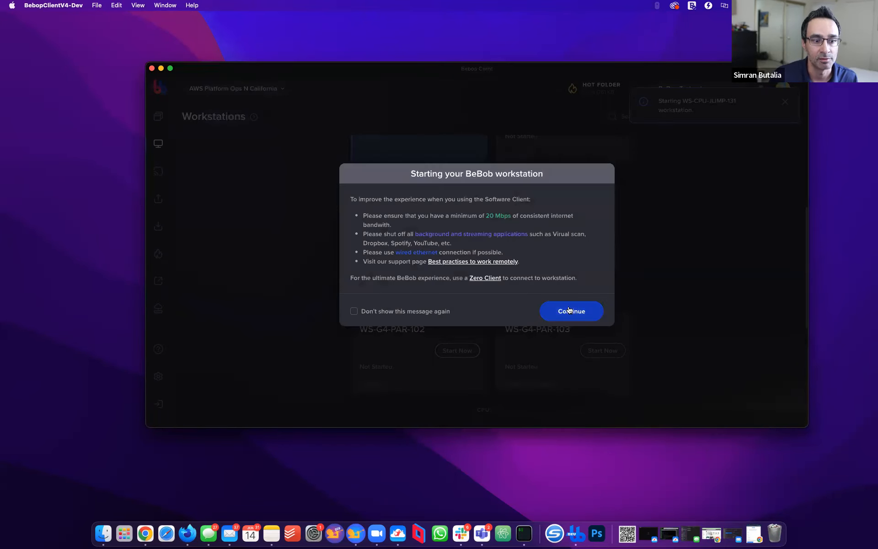
{"action": "left_click", "coordinate": [571, 311]}
{"action": "scroll", "coordinate": [571, 318], "scroll_direction": "up", "scroll_amount": 2}
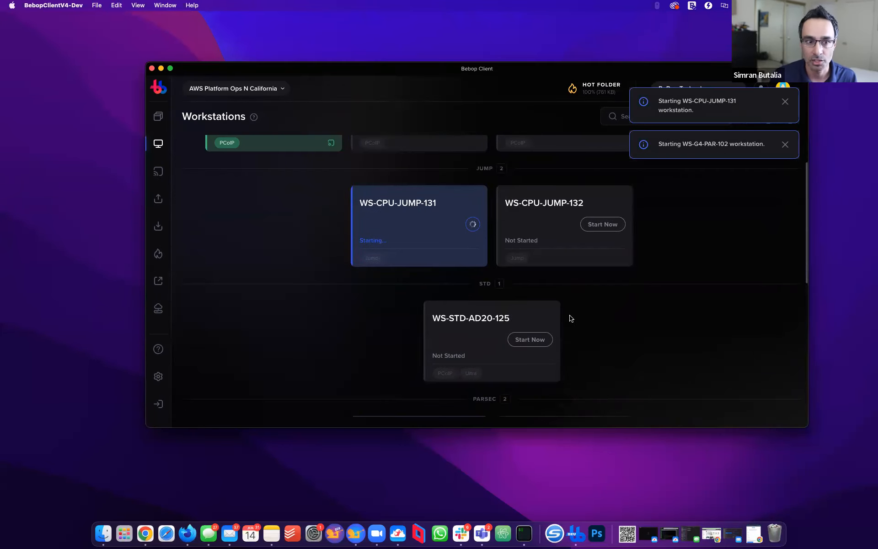
{"action": "scroll", "coordinate": [572, 317], "scroll_direction": "down", "scroll_amount": 5}
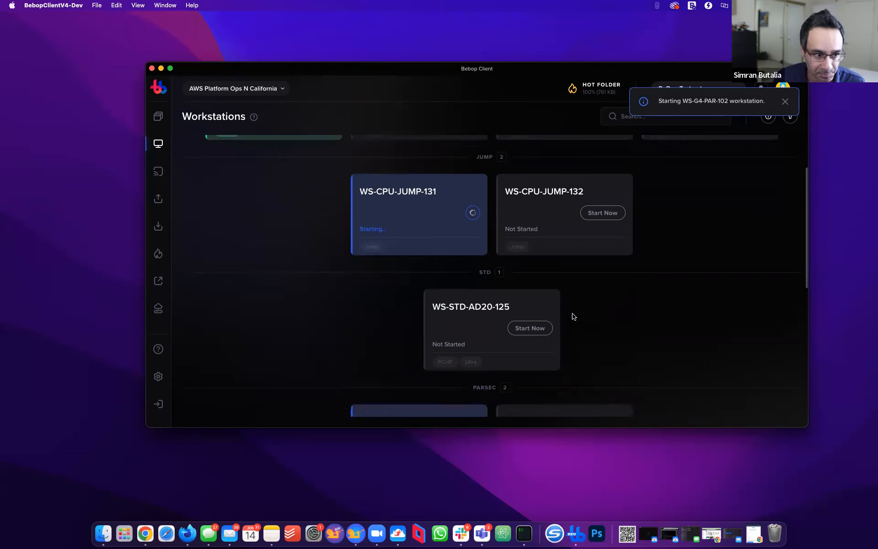
{"action": "scroll", "coordinate": [575, 315], "scroll_direction": "down", "scroll_amount": 3}
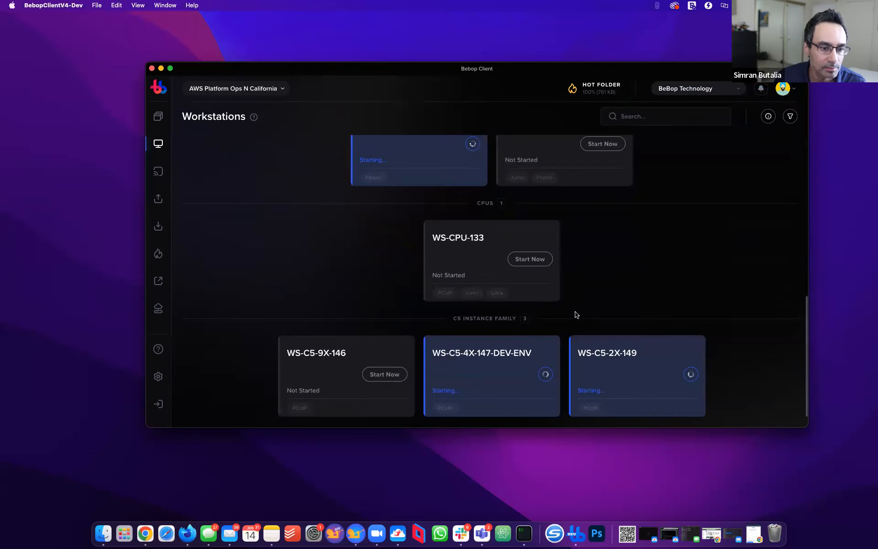
{"action": "scroll", "coordinate": [575, 315], "scroll_direction": "up", "scroll_amount": 4}
{"action": "scroll", "coordinate": [549, 297], "scroll_direction": "up", "scroll_amount": 5}
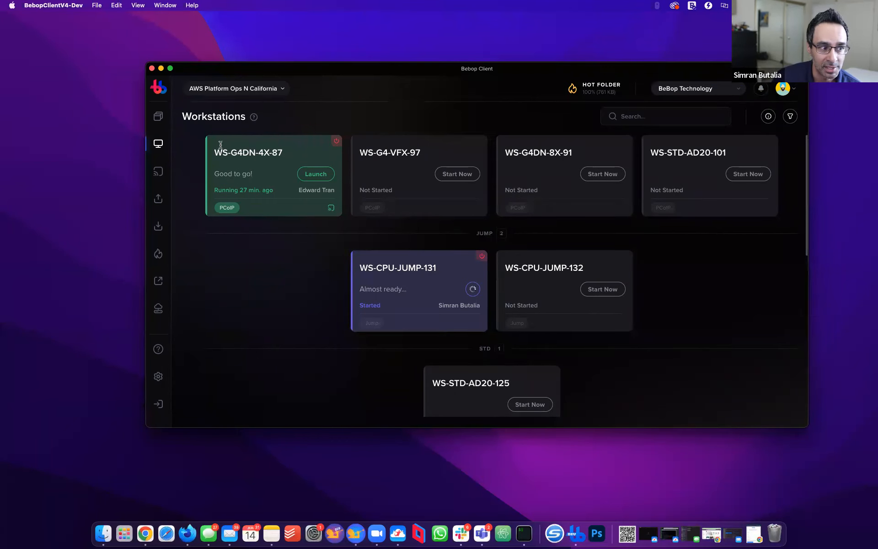
Switch between the Broadcasts and Workstations views to review the running workstations
{"action": "left_click", "coordinate": [170, 171]}
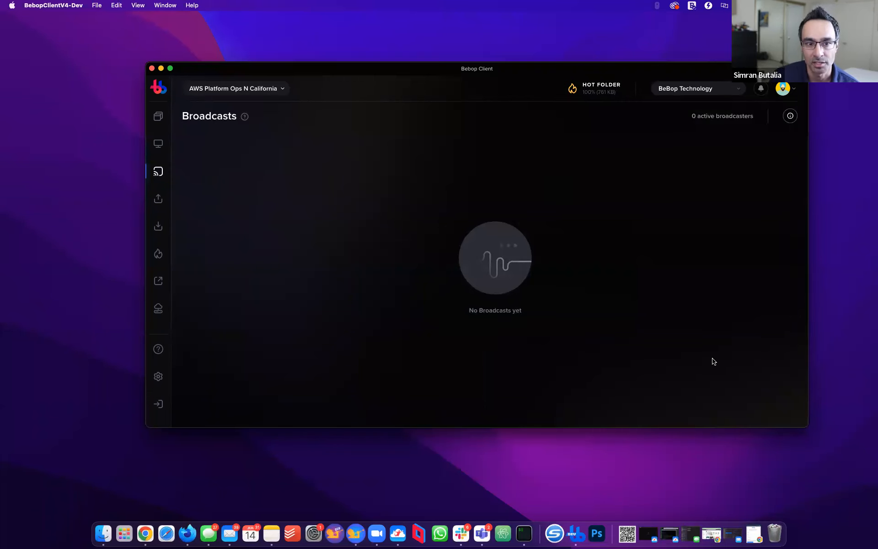
{"action": "left_click", "coordinate": [158, 144]}
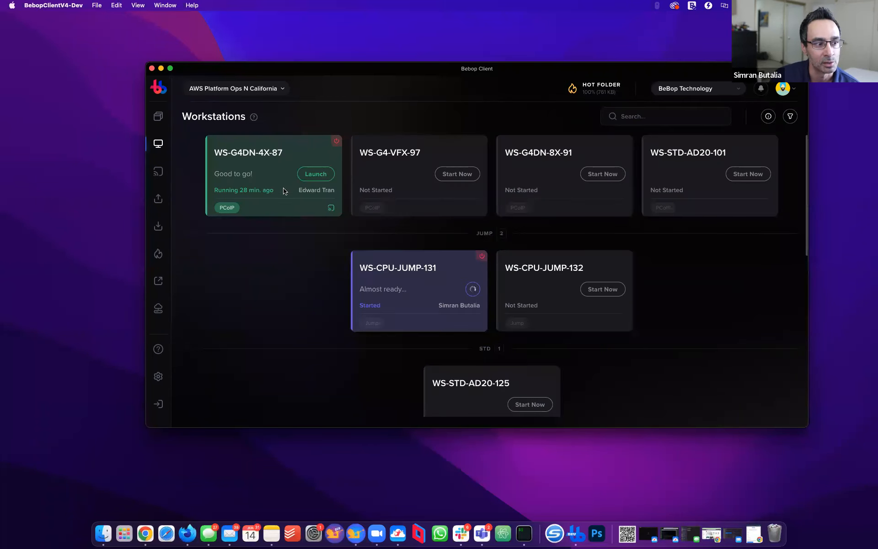
{"action": "left_click", "coordinate": [158, 173]}
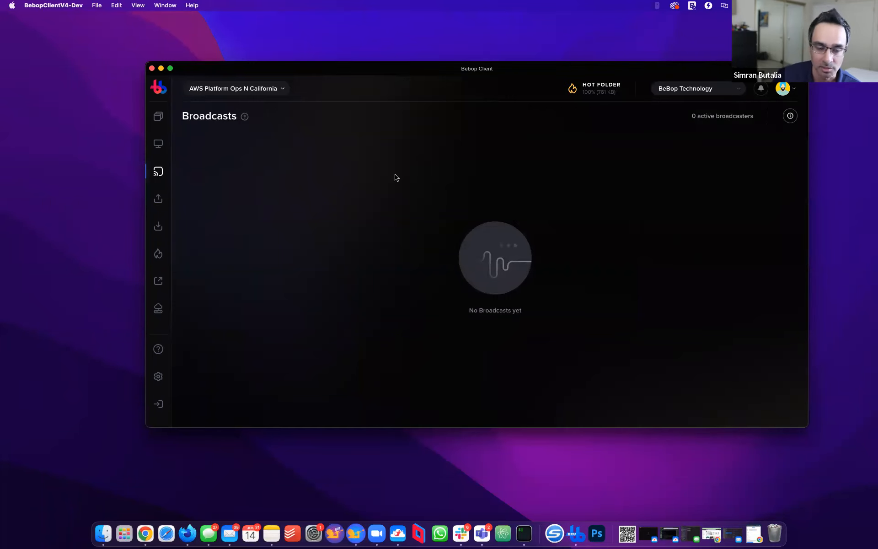
{"action": "left_click", "coordinate": [158, 145]}
{"action": "scroll", "coordinate": [450, 295], "scroll_direction": "down", "scroll_amount": 10}
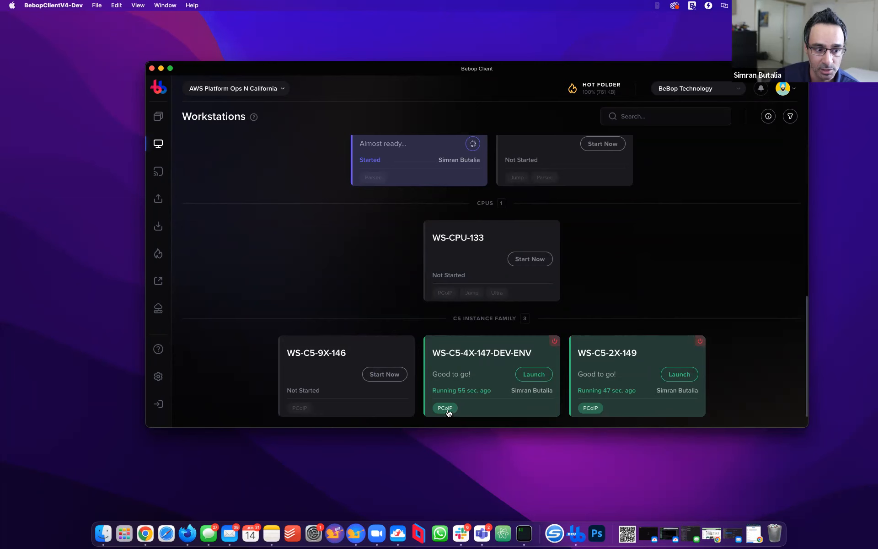
Toggle WS-C5-4X-147-DEV-ENV to the external PCoIP client and back to embedded, then go to Rocket Upload
{"action": "left_click", "coordinate": [447, 409]}
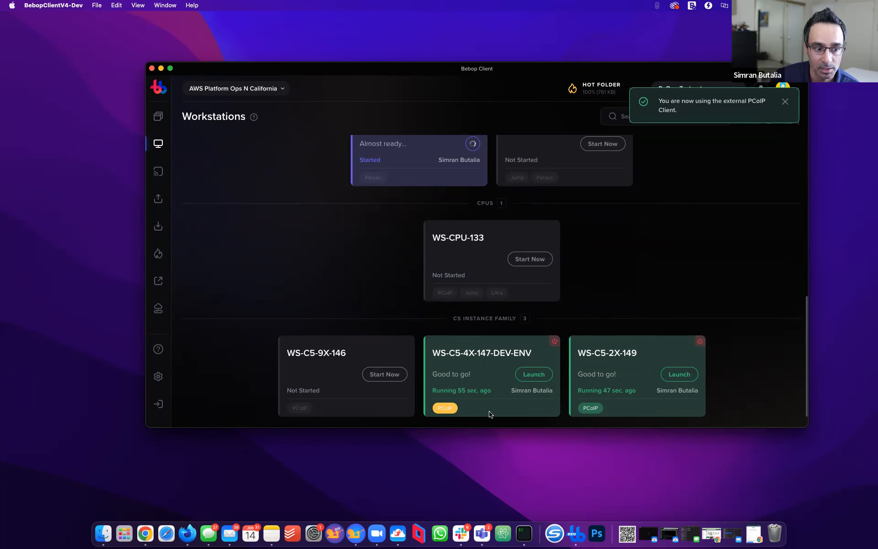
{"action": "left_click", "coordinate": [441, 407]}
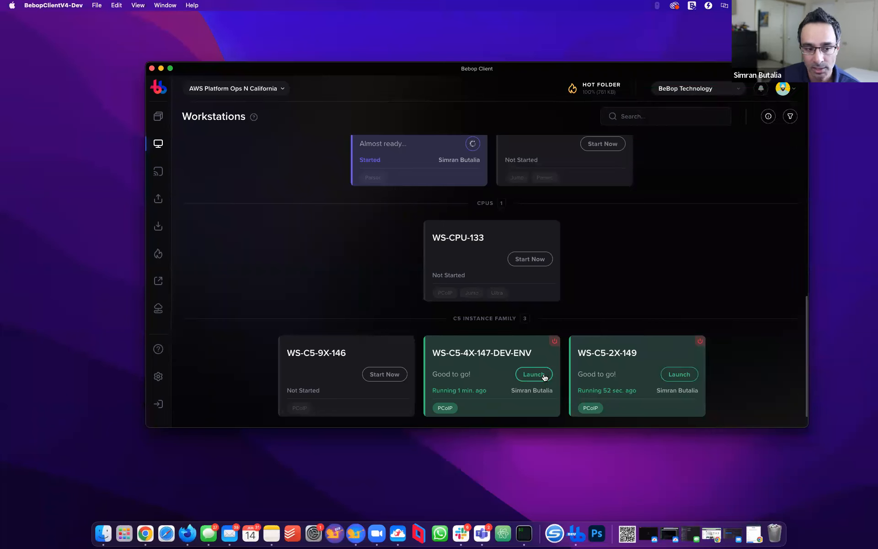
{"action": "left_click", "coordinate": [158, 198]}
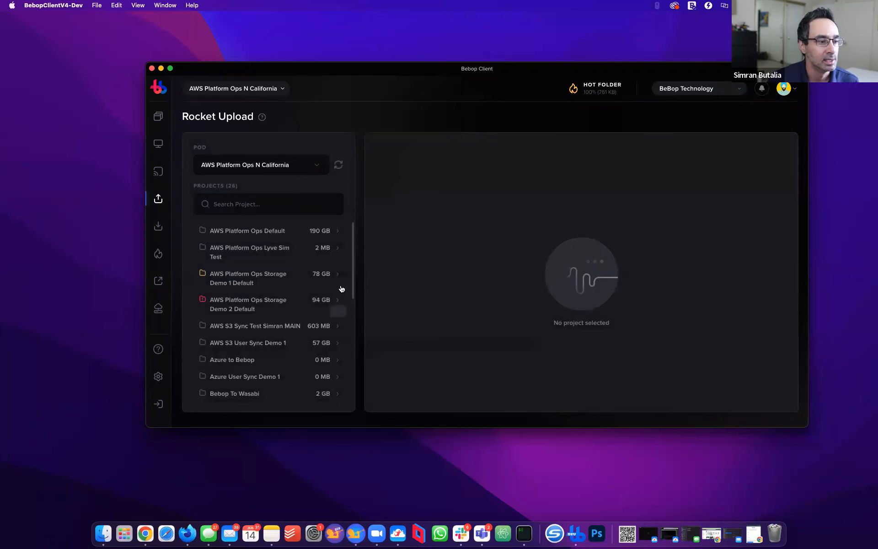
Choose AWS Platform Ops Default as the upload project and try the pinned Assets, _BeBop Notes Samples and _Shares folders
{"action": "left_click", "coordinate": [246, 234]}
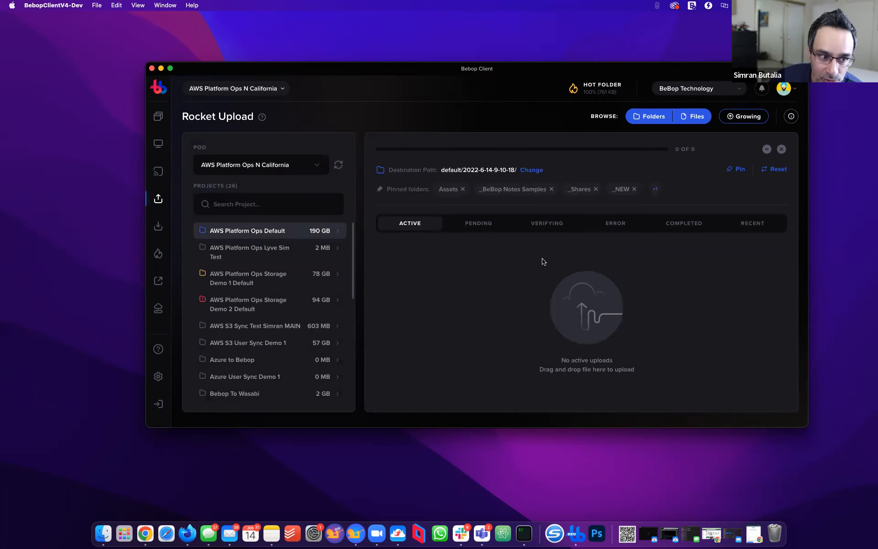
{"action": "left_click", "coordinate": [451, 192]}
{"action": "left_click", "coordinate": [527, 192]}
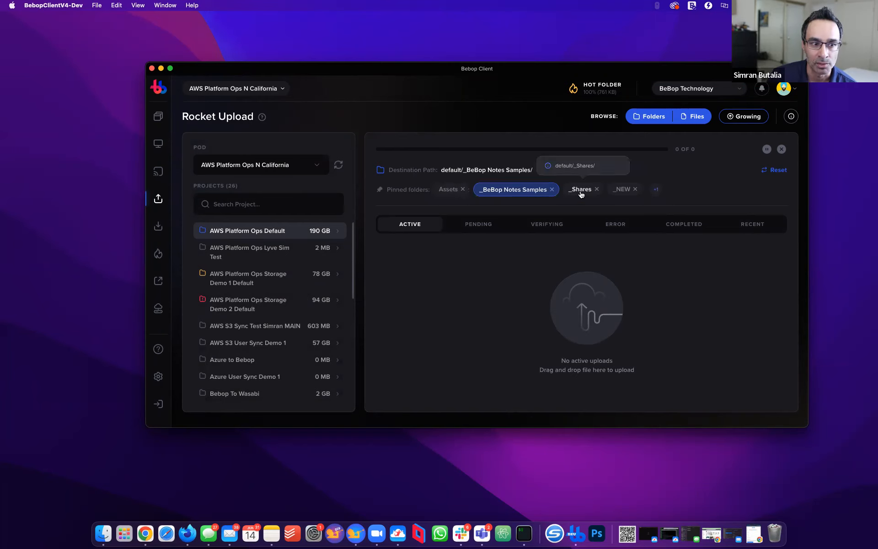
{"action": "left_click", "coordinate": [581, 194]}
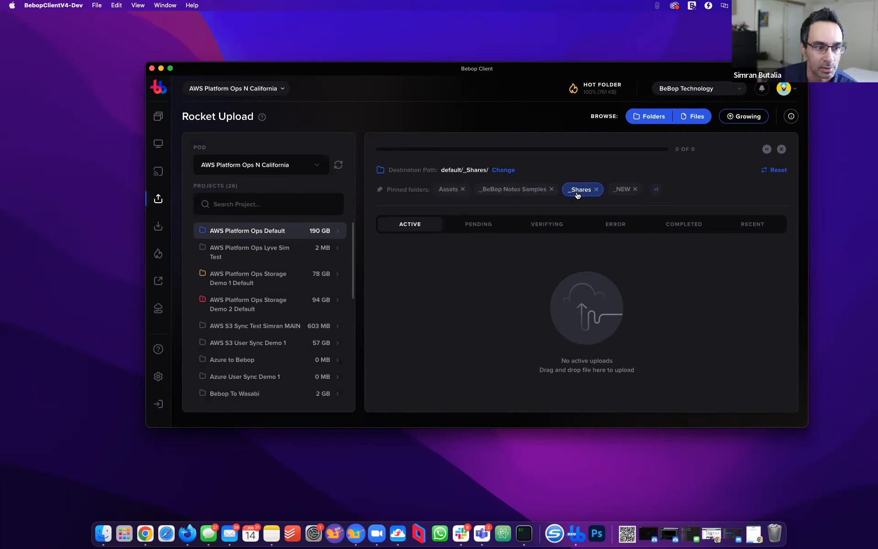
Change the upload destination to _BunnyDemo and pin it as a favourite
{"action": "left_click", "coordinate": [505, 170]}
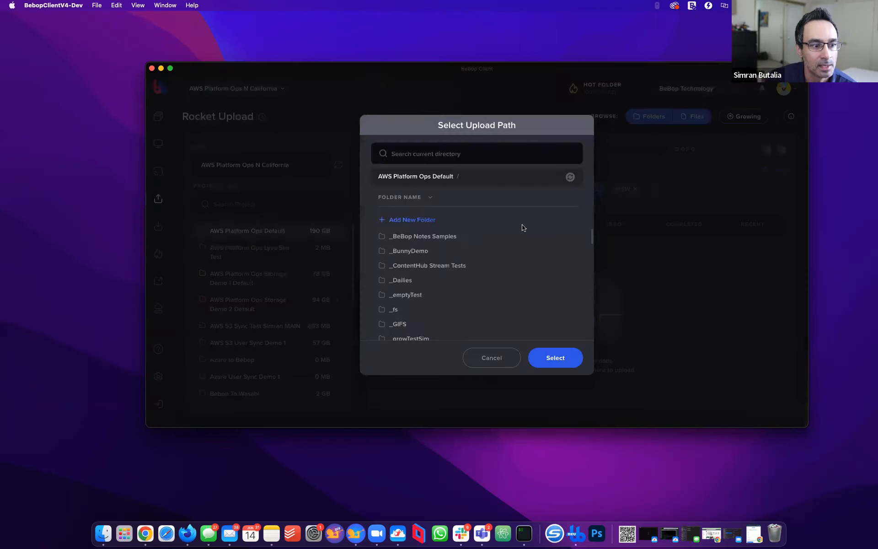
{"action": "left_click", "coordinate": [417, 251]}
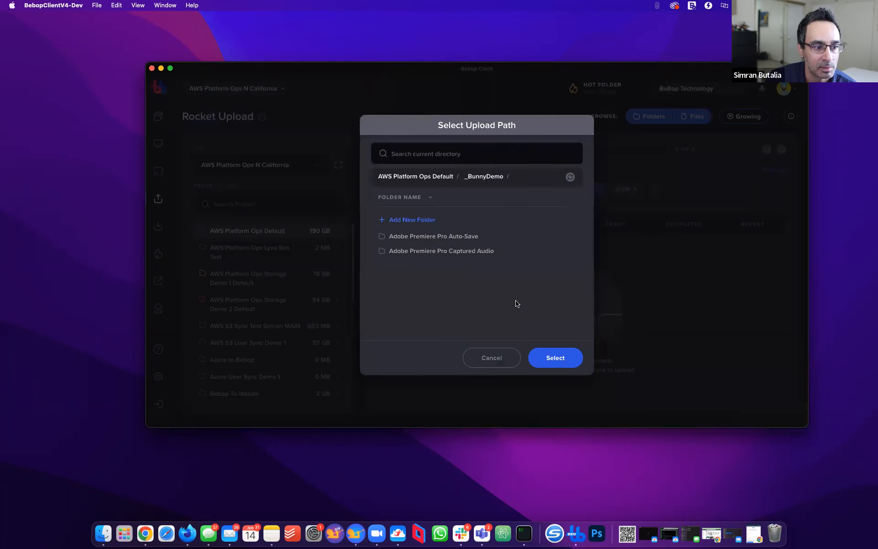
{"action": "left_click", "coordinate": [556, 355]}
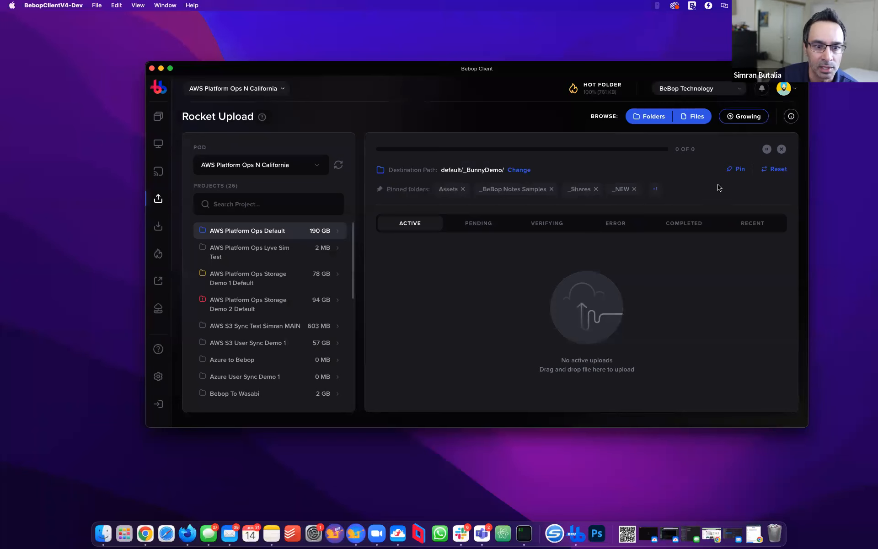
{"action": "left_click", "coordinate": [738, 173]}
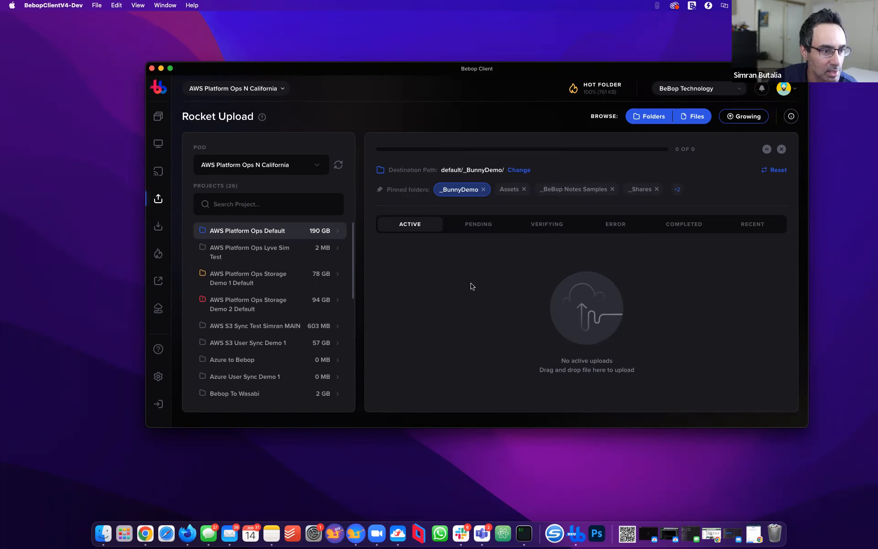
{"action": "left_click", "coordinate": [103, 533]}
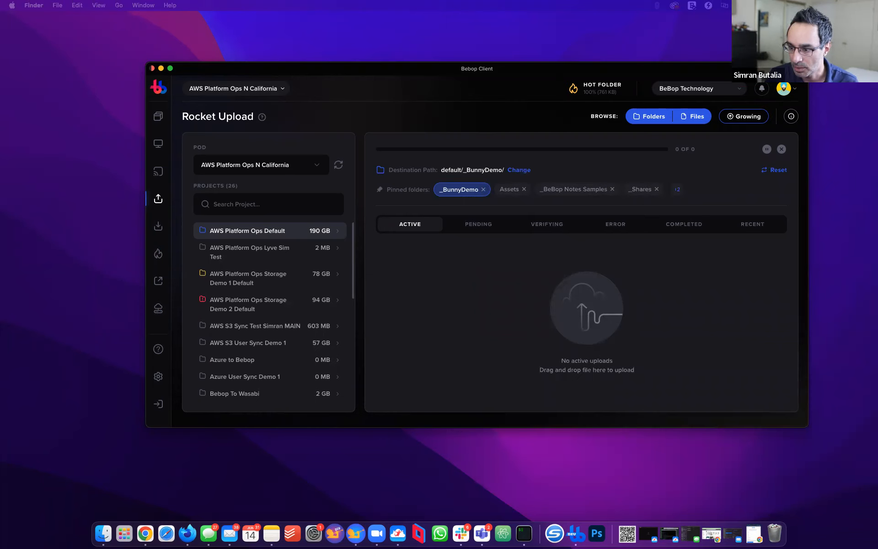
Drop the seven batman images into _BunnyDemo and view the completed uploads
{"action": "left_click_drag", "start_coordinate": [555, 293], "coordinate": [555, 299]}
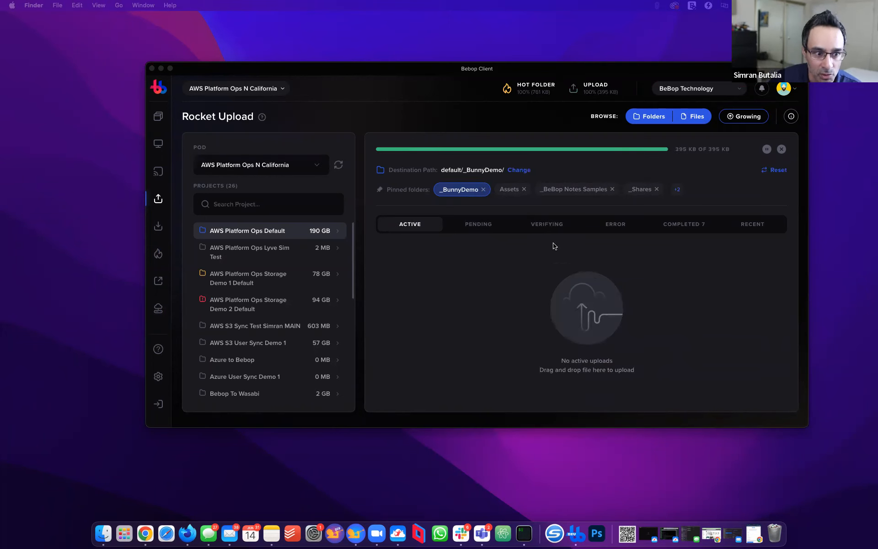
{"action": "left_click", "coordinate": [671, 221]}
{"action": "left_click", "coordinate": [673, 225]}
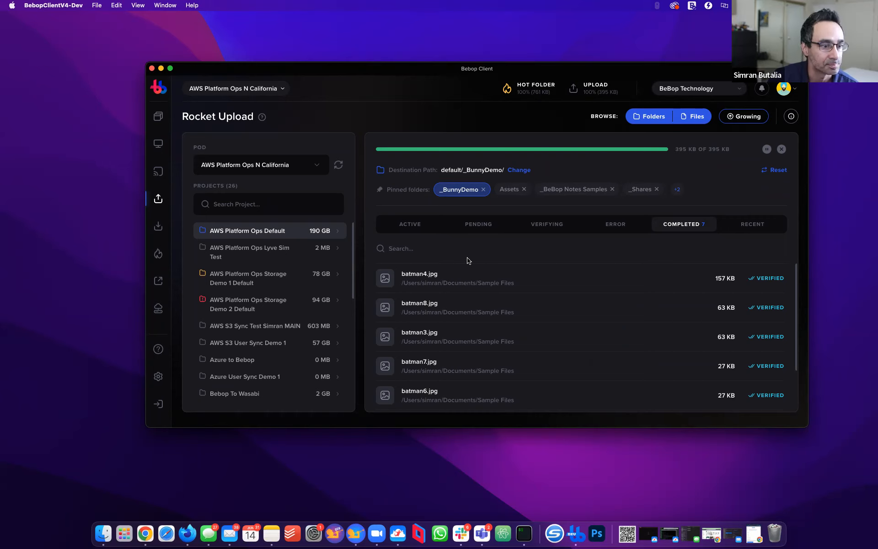
Return to active uploads and make AWS Platform Ops Storage Demo 1 Default the upload project
{"action": "left_click", "coordinate": [274, 284]}
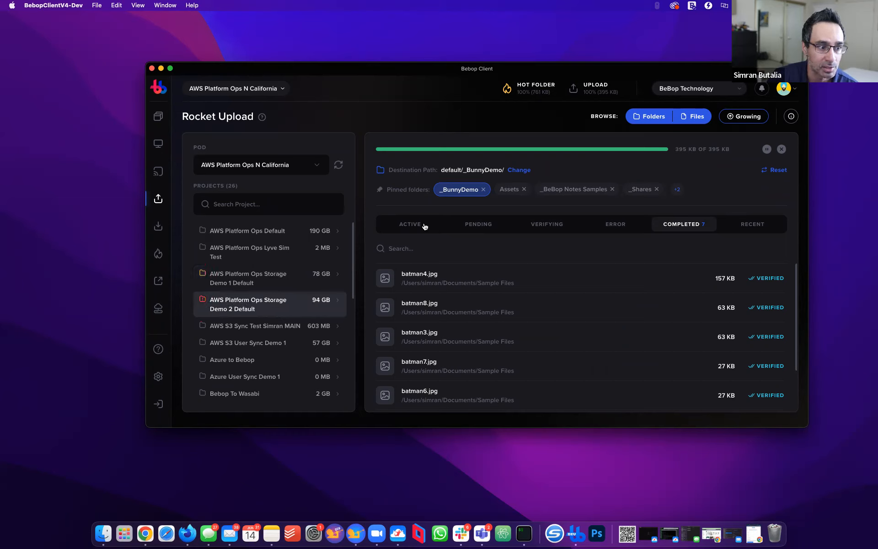
{"action": "left_click", "coordinate": [425, 226]}
{"action": "left_click", "coordinate": [254, 280]}
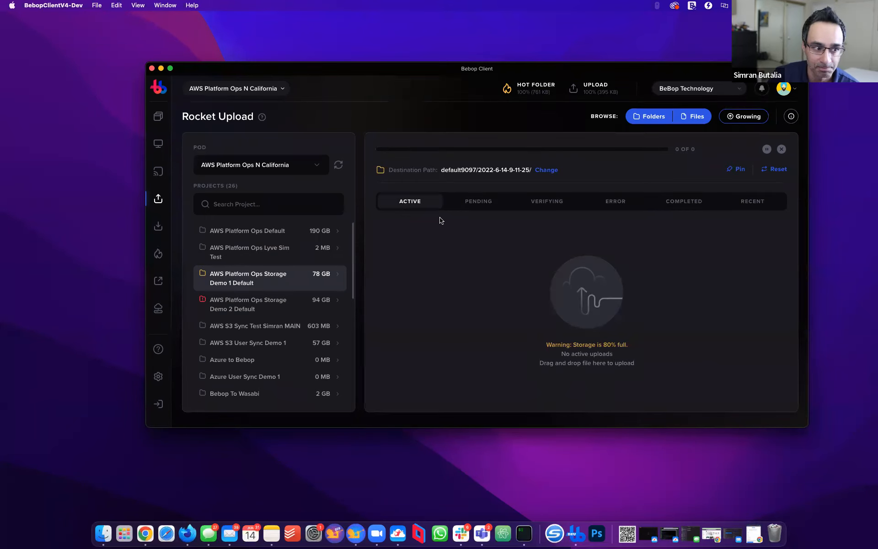
Select Storage Demo 2 Default to see its 95% warning, then browse AWS Platform Ops Default in Rocket Download
{"action": "mouse_move", "coordinate": [381, 174]}
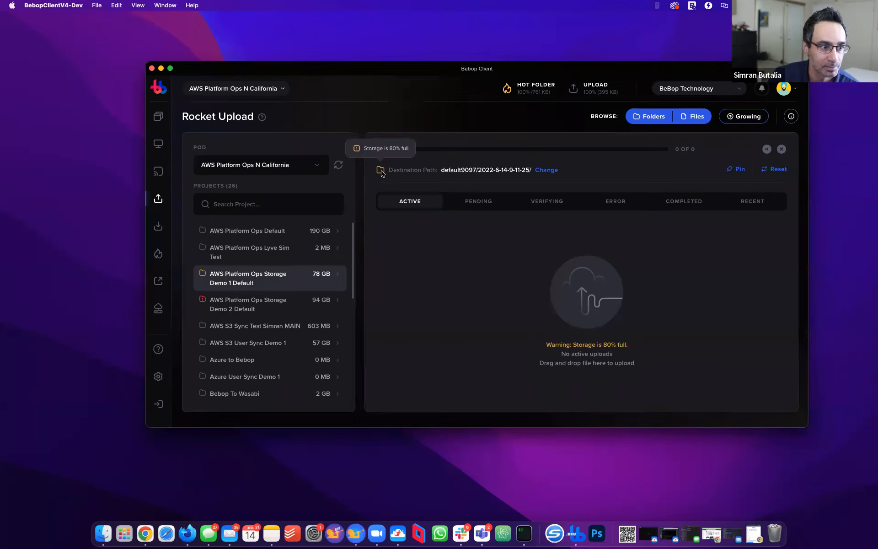
{"action": "left_click", "coordinate": [250, 319]}
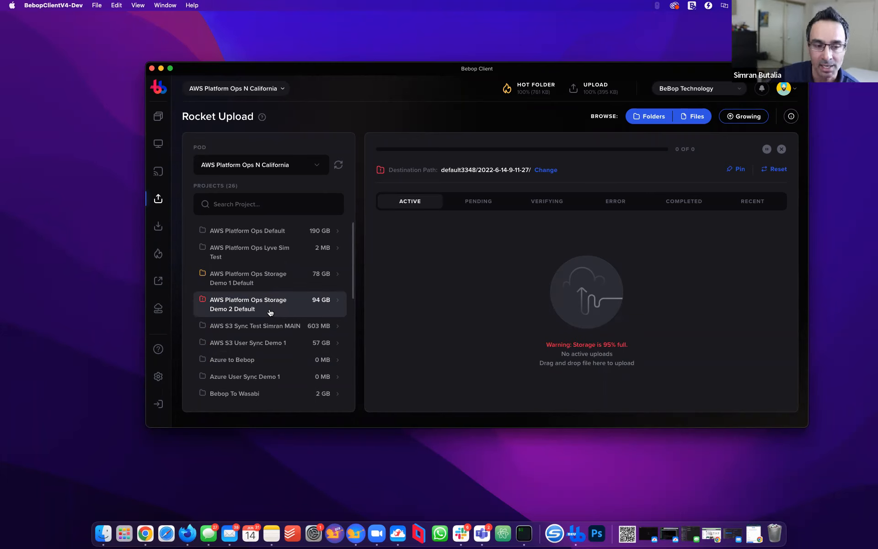
{"action": "left_click", "coordinate": [159, 226]}
{"action": "left_click", "coordinate": [247, 248]}
Open _BunnyDemo in list view and queue batman2.jpg, batman3.jpg and batman4.jpg for download
{"action": "left_click", "coordinate": [505, 282]}
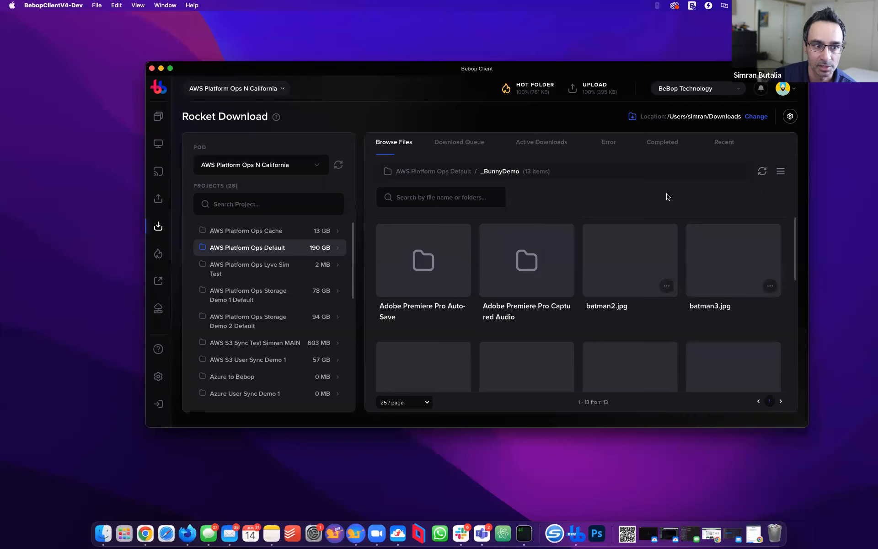
{"action": "left_click", "coordinate": [780, 172]}
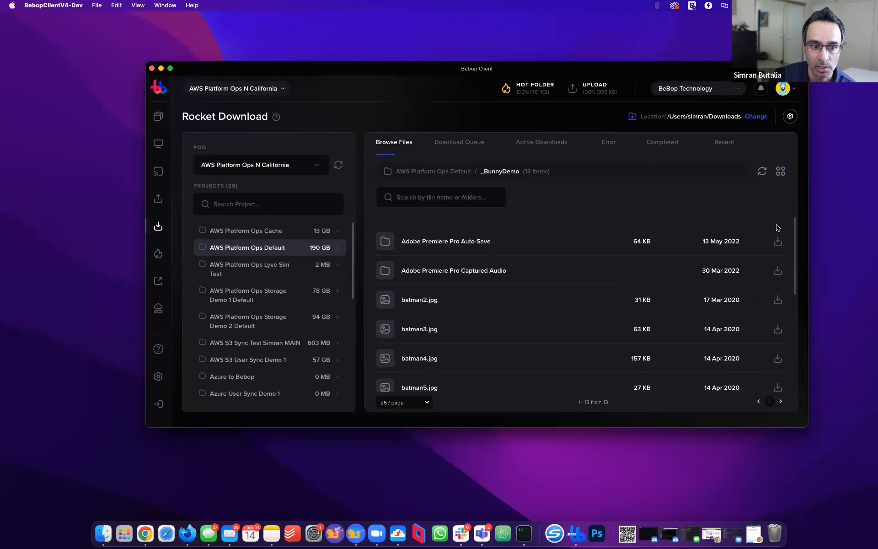
{"action": "left_click", "coordinate": [778, 300]}
{"action": "left_click", "coordinate": [777, 329]}
{"action": "left_click", "coordinate": [778, 359]}
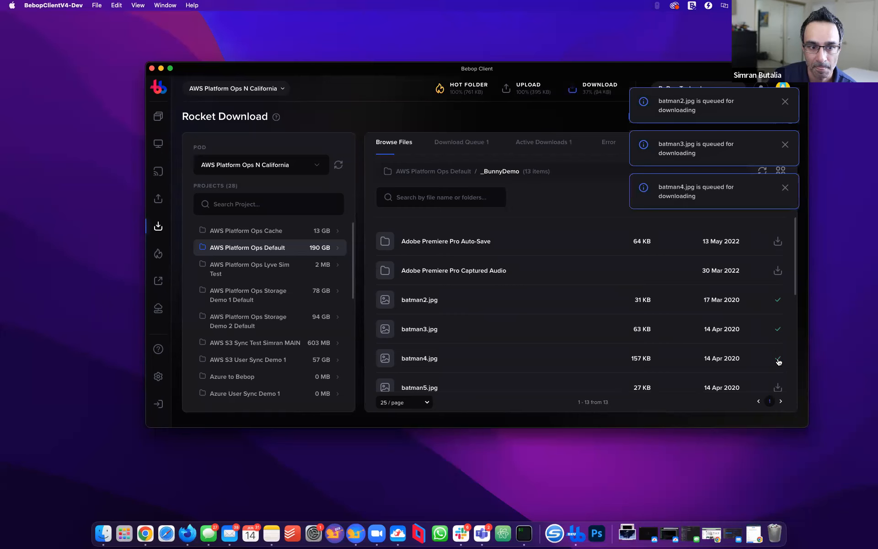
Check the download queue, active downloads and completed downloads
{"action": "left_click", "coordinate": [458, 143]}
{"action": "left_click", "coordinate": [526, 143]}
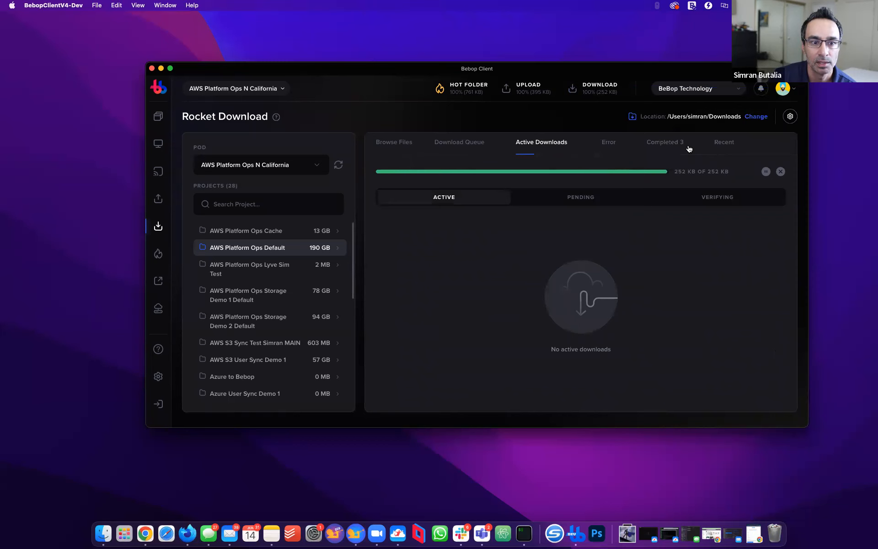
{"action": "left_click", "coordinate": [679, 144]}
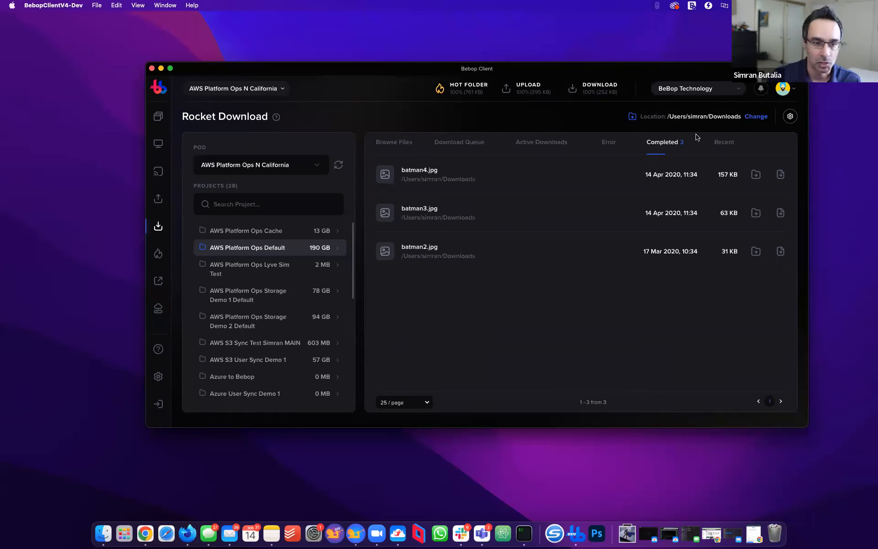
Review Parallel downloads and Parallel verification in download settings, leave both at 4, and close
{"action": "left_click", "coordinate": [794, 118]}
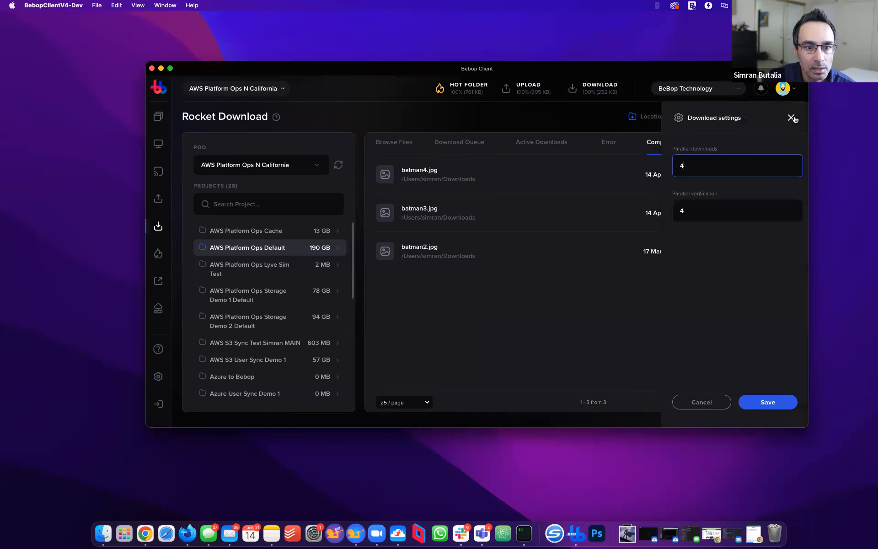
{"action": "left_click_drag", "start_coordinate": [688, 165], "coordinate": [670, 165]}
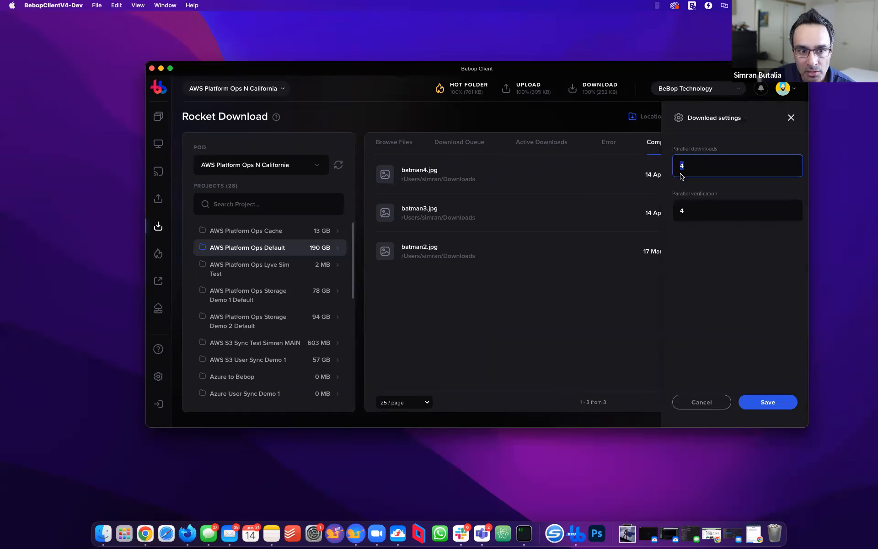
{"action": "key", "text": "BackSpace"}
{"action": "left_click", "coordinate": [397, 142]}
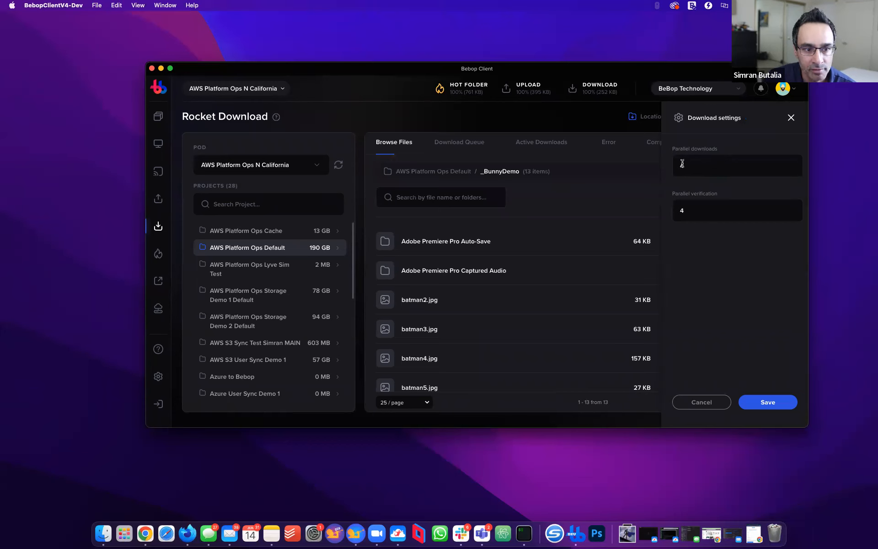
{"action": "left_click_drag", "start_coordinate": [691, 164], "coordinate": [629, 177]}
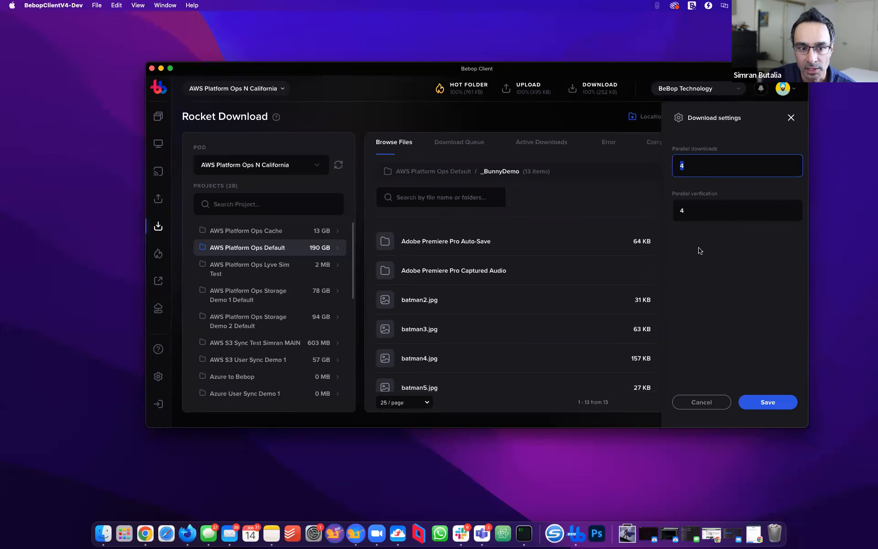
{"action": "left_click_drag", "start_coordinate": [697, 209], "coordinate": [638, 210]}
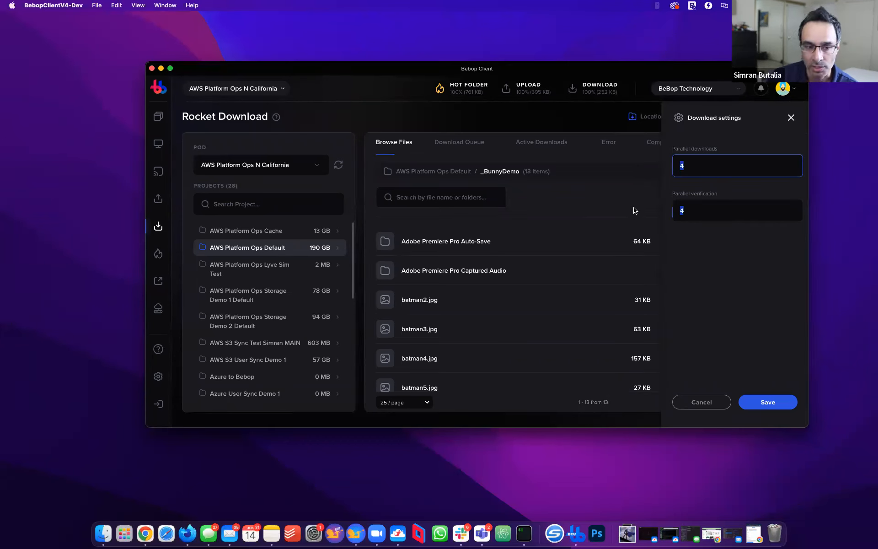
{"action": "left_click", "coordinate": [734, 257]}
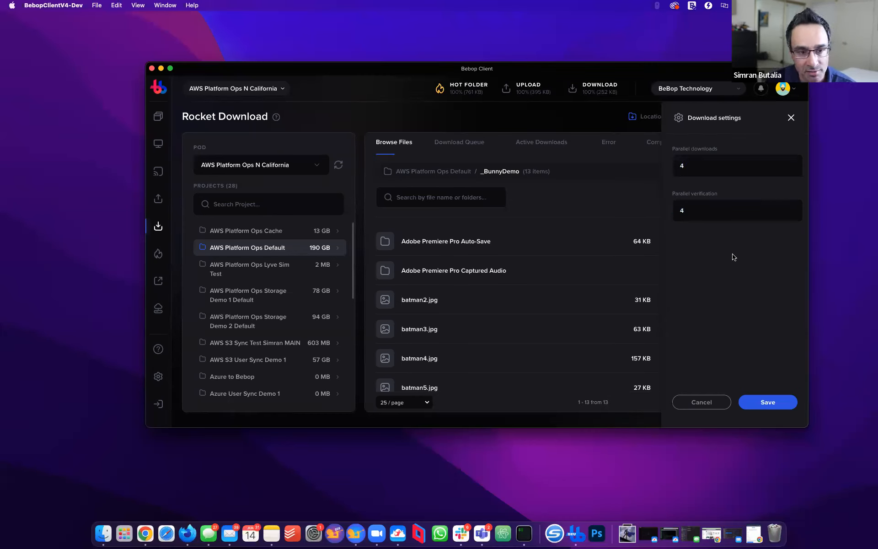
{"action": "left_click", "coordinate": [697, 211]}
{"action": "left_click", "coordinate": [701, 165]}
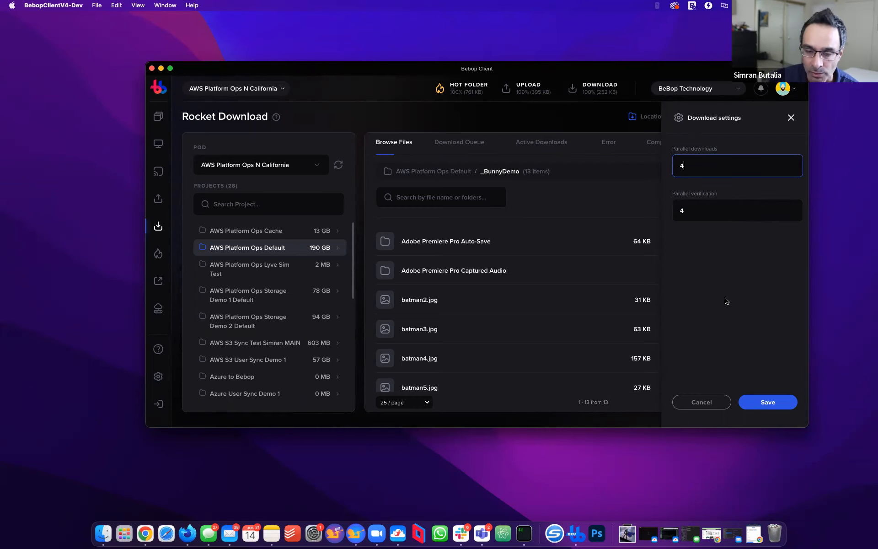
{"action": "left_click", "coordinate": [790, 118]}
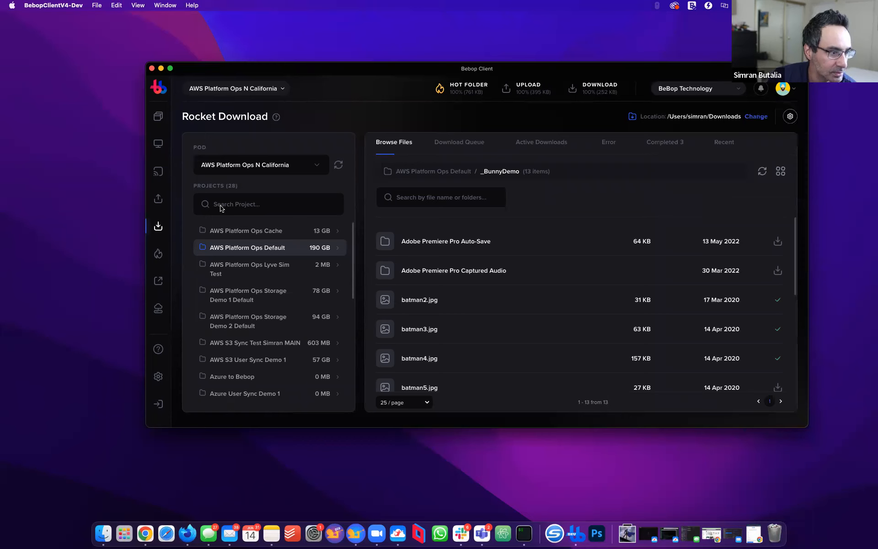
On the Rocket Hot Folders page, start a new hot folder watching droneImages
{"action": "left_click", "coordinate": [158, 253]}
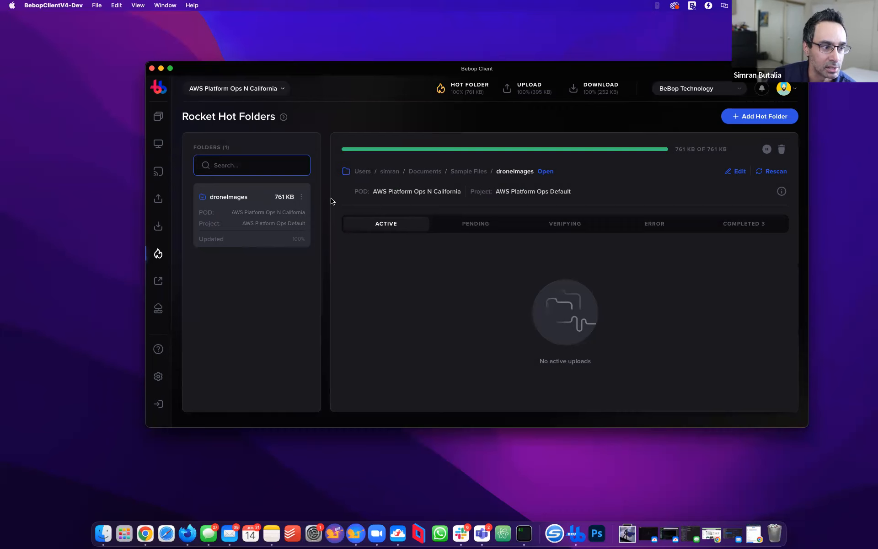
{"action": "left_click", "coordinate": [742, 122]}
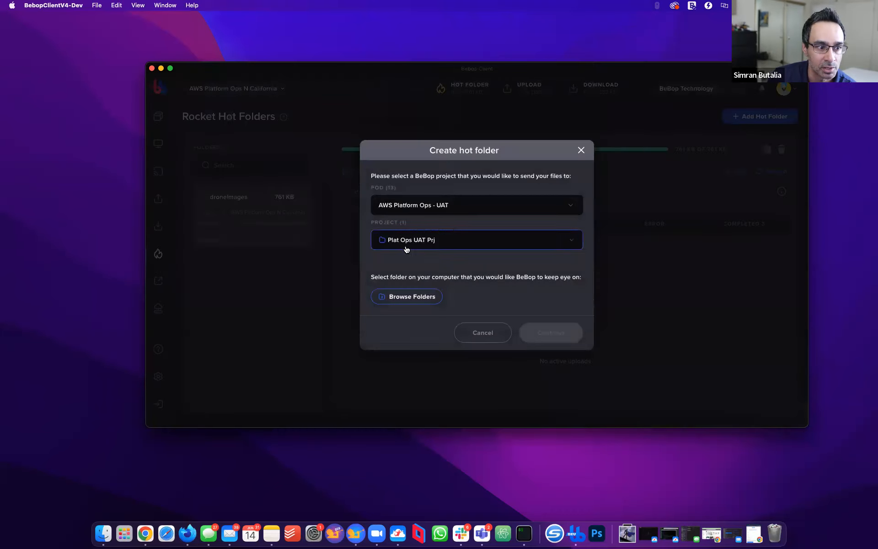
{"action": "left_click", "coordinate": [418, 297]}
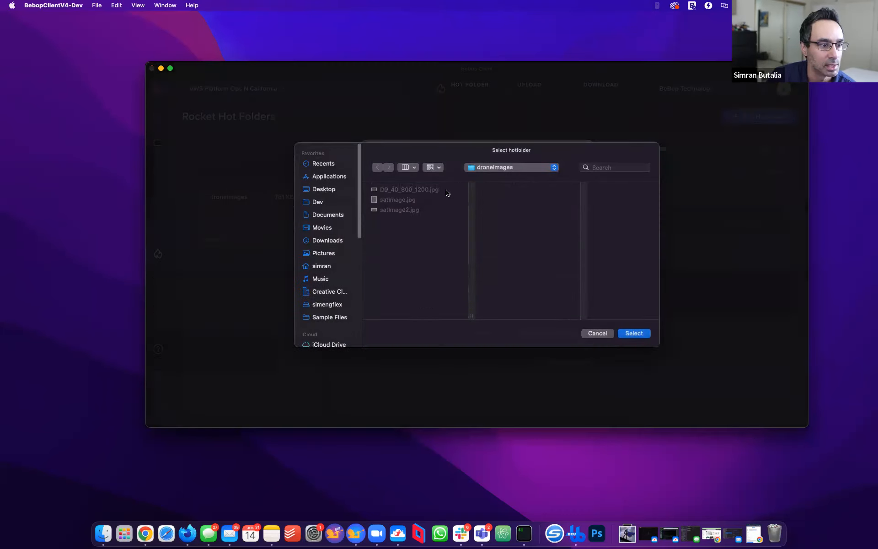
{"action": "left_click", "coordinate": [642, 333]}
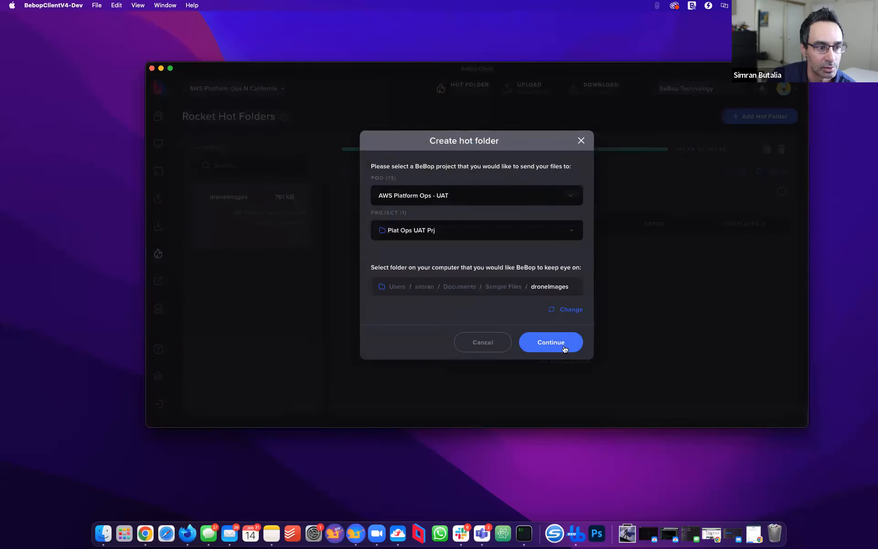
Step through the new hot folder's settings and preview, then go back and cancel it
{"action": "left_click", "coordinate": [564, 348]}
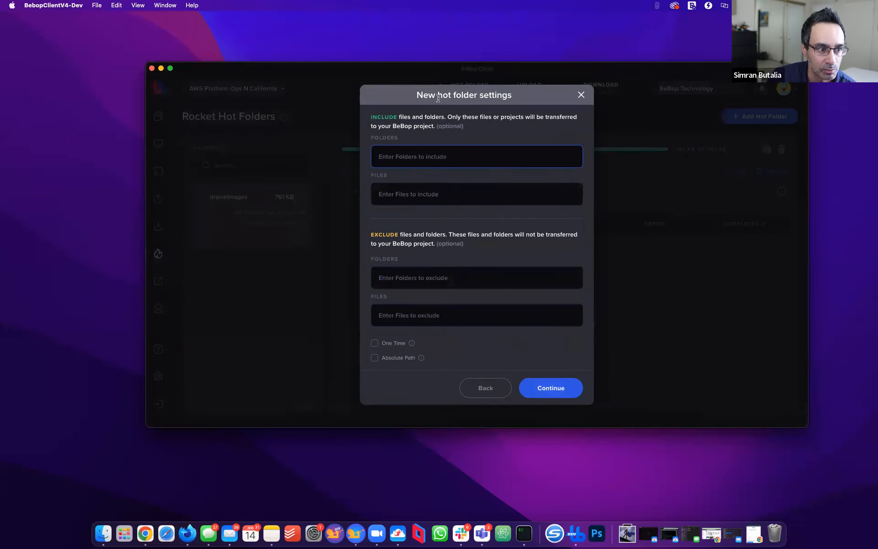
{"action": "left_click", "coordinate": [562, 389]}
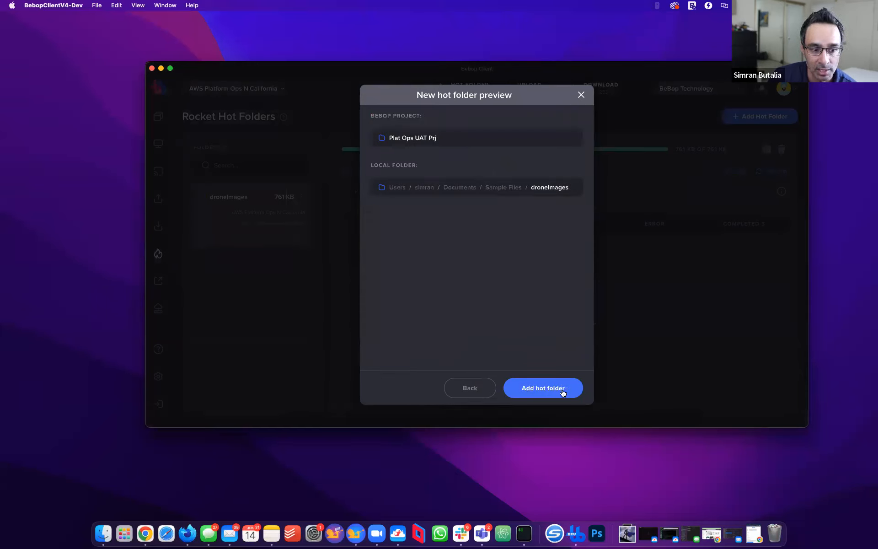
{"action": "left_click", "coordinate": [470, 388]}
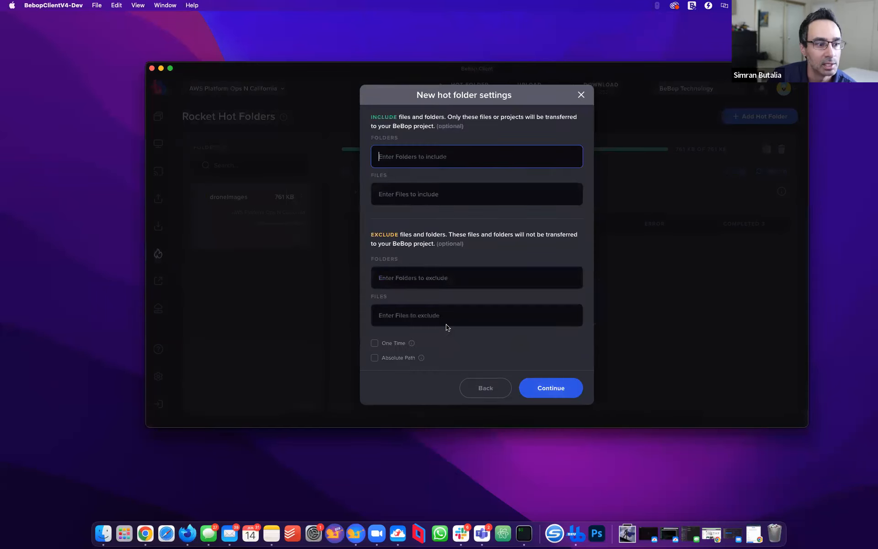
{"action": "left_click", "coordinate": [580, 93]}
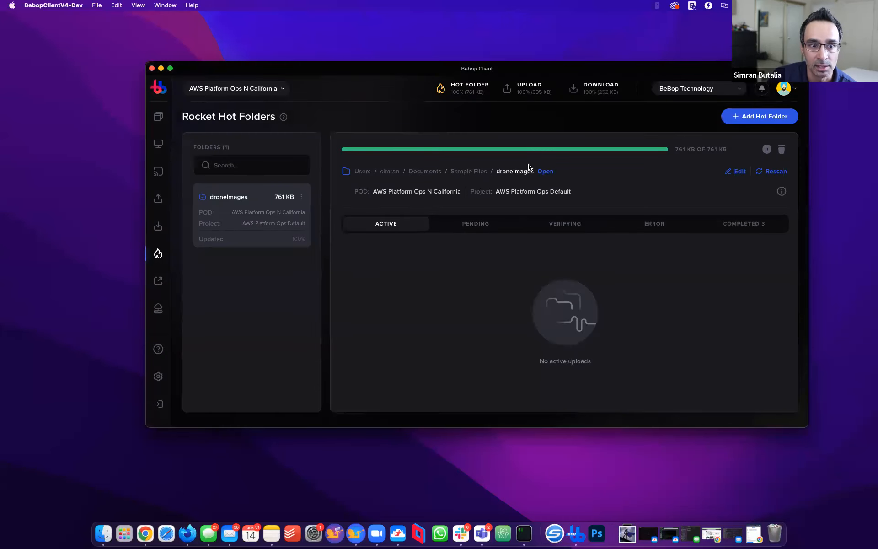
Review the droneImages hot folder's upload status and its Folder Info configuration
{"action": "left_click_drag", "start_coordinate": [455, 85], "coordinate": [601, 98]}
{"action": "left_click", "coordinate": [553, 113]}
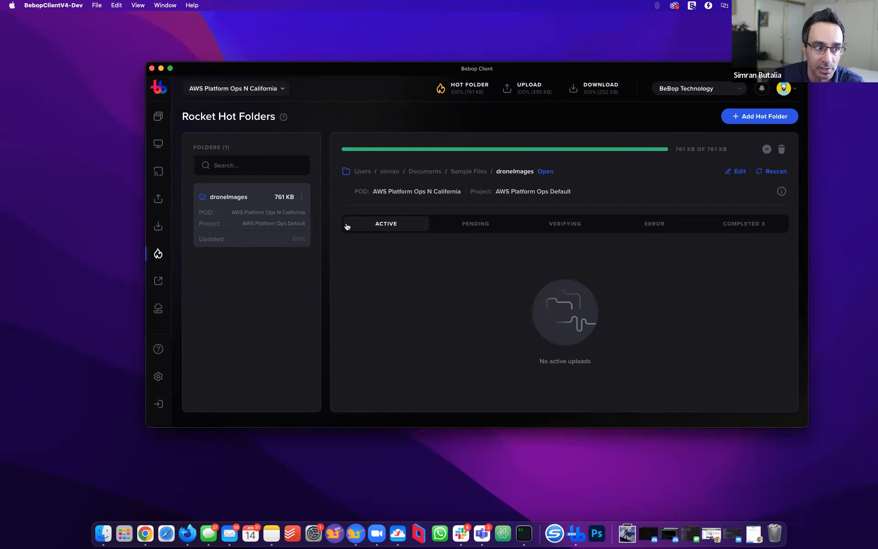
{"action": "left_click", "coordinate": [302, 197]}
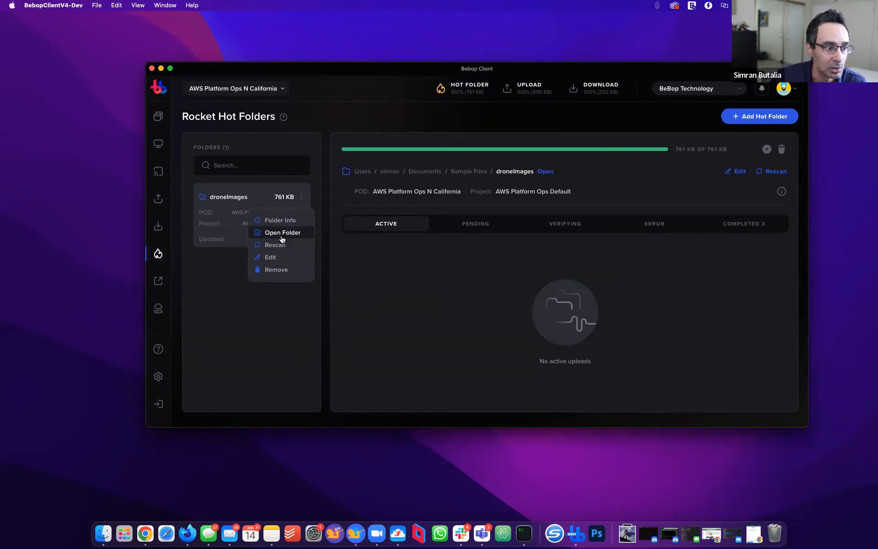
{"action": "left_click", "coordinate": [290, 221]}
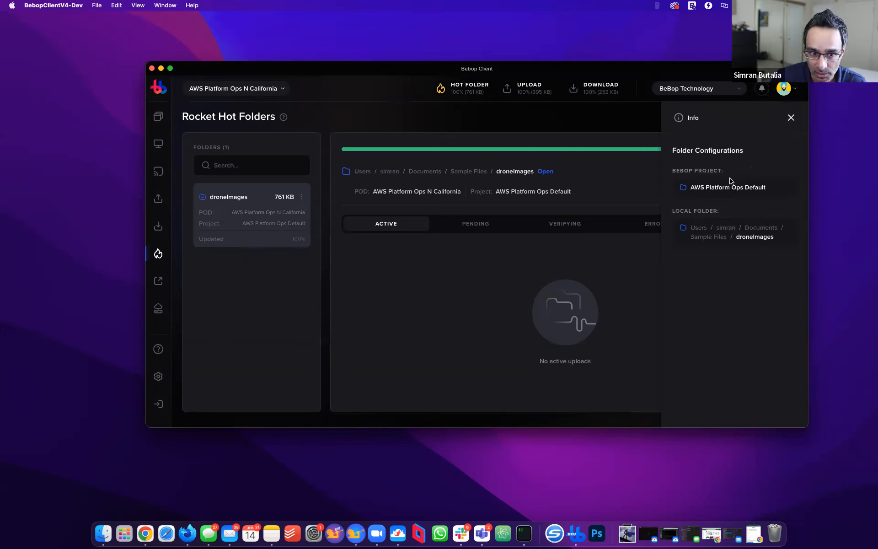
{"action": "left_click", "coordinate": [791, 119]}
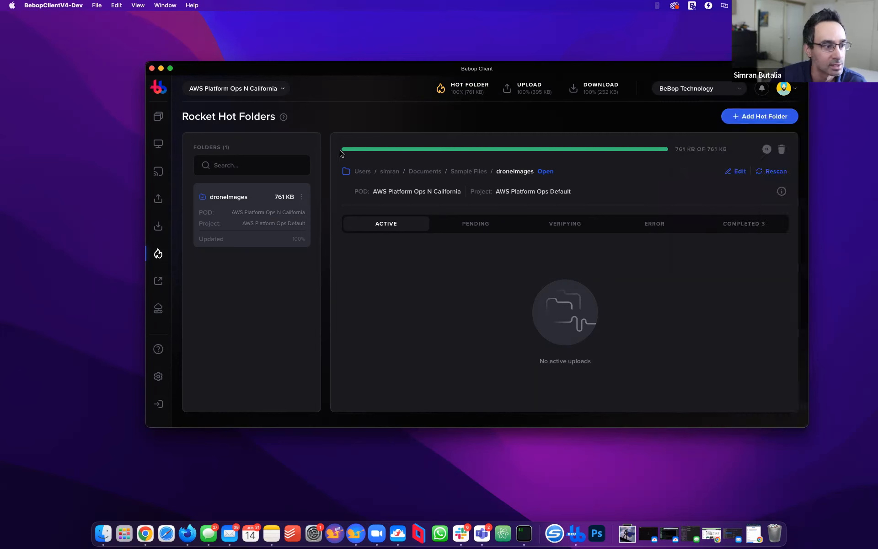
Open the droneImages hot folder's local folder in Finder
{"action": "left_click", "coordinate": [302, 196]}
{"action": "left_click", "coordinate": [289, 234]}
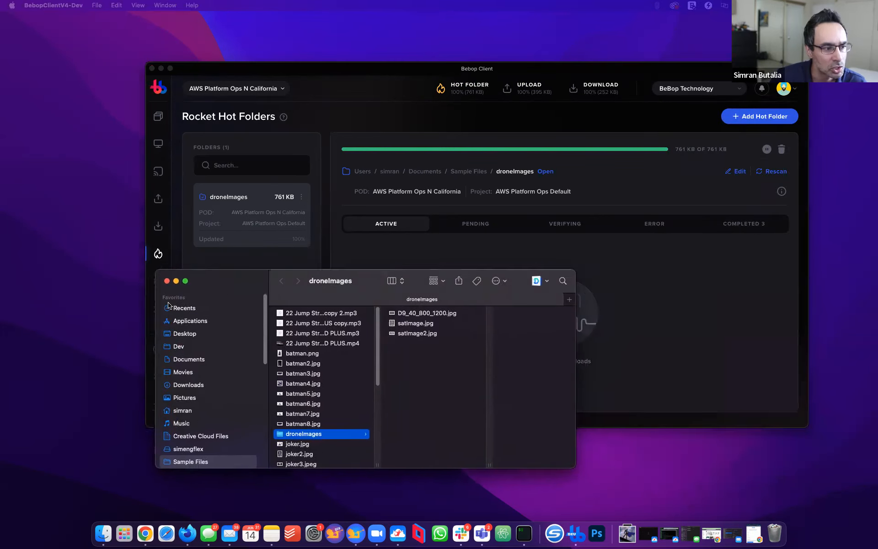
{"action": "left_click", "coordinate": [301, 198]}
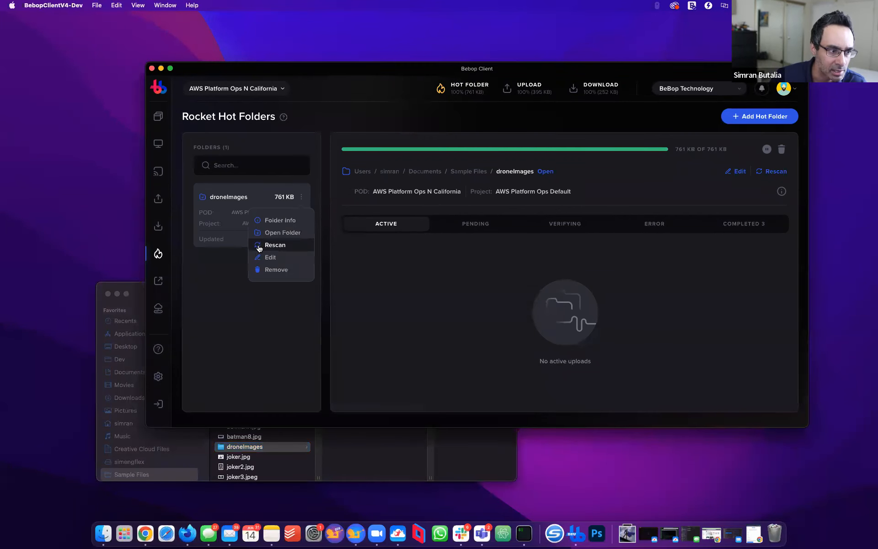
{"action": "left_click", "coordinate": [356, 434]}
{"action": "left_click", "coordinate": [294, 259]}
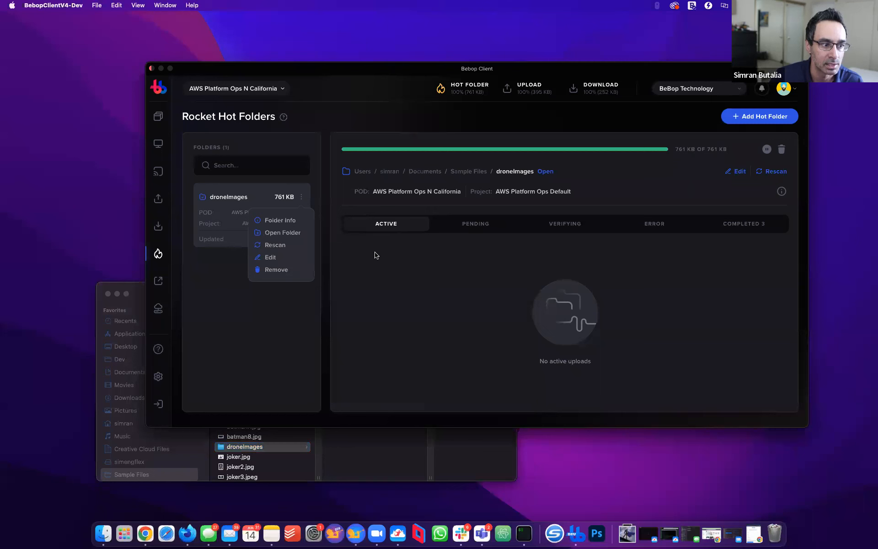
Duplicate all three droneImages files several times in Finder, then check BeBop's completed uploads list
{"action": "left_click", "coordinate": [302, 448]}
{"action": "left_click", "coordinate": [348, 346]}
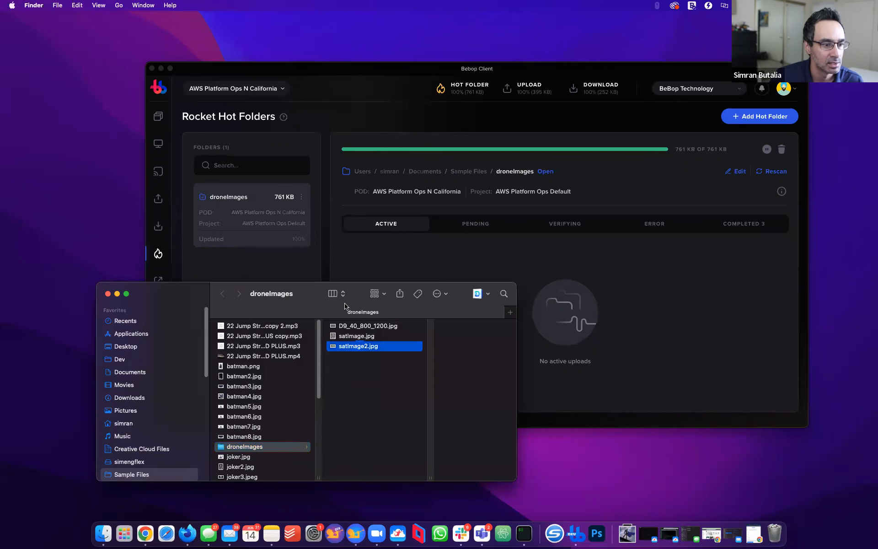
{"action": "key", "text": "cmd+a"}
{"action": "key", "text": "super+d"}
{"action": "key", "text": "super+d"}
{"action": "key", "text": "super+d"}
{"action": "key", "text": "super+d"}
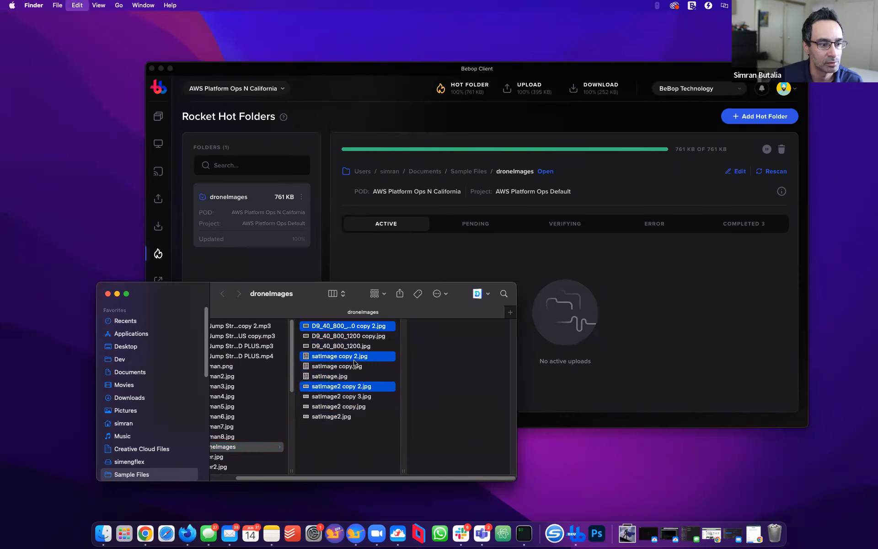
{"action": "left_click", "coordinate": [587, 336]}
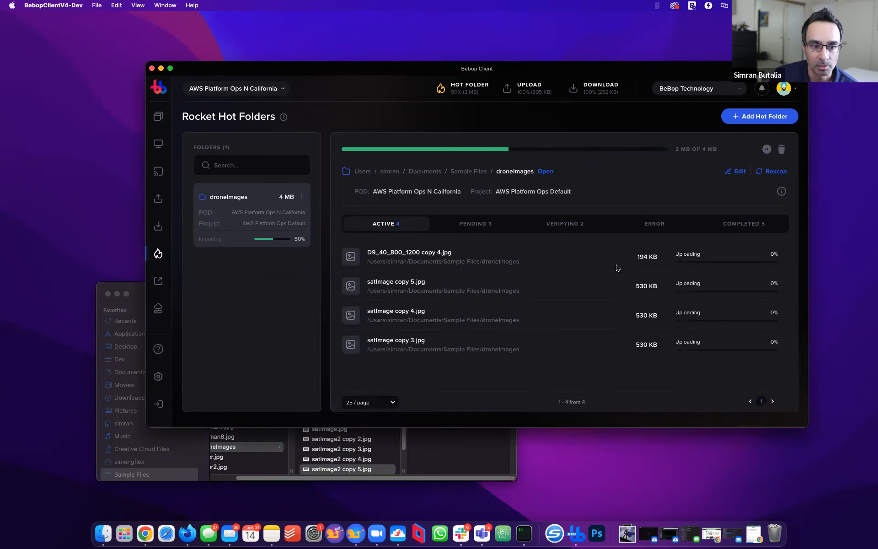
{"action": "left_click", "coordinate": [766, 224]}
{"action": "scroll", "coordinate": [669, 288], "scroll_direction": "down", "scroll_amount": 5}
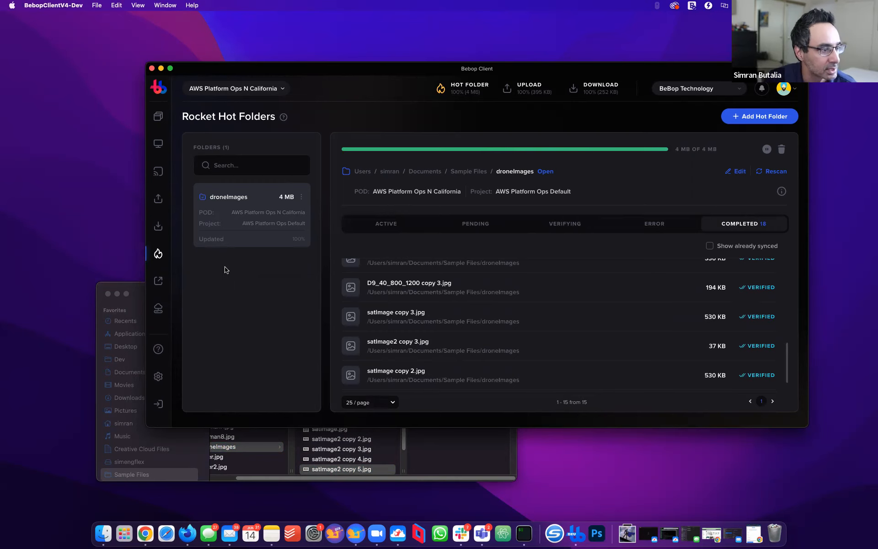
{"action": "left_click", "coordinate": [158, 281]}
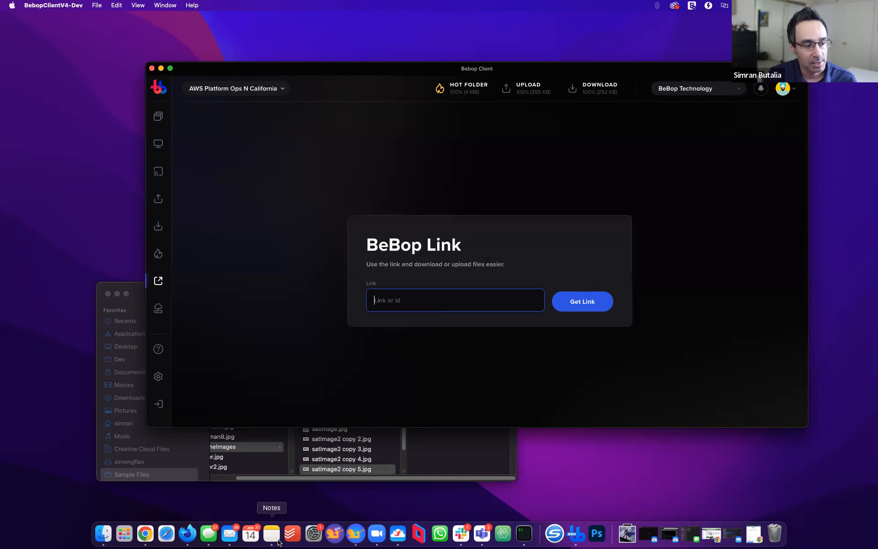
{"action": "left_click", "coordinate": [188, 534]}
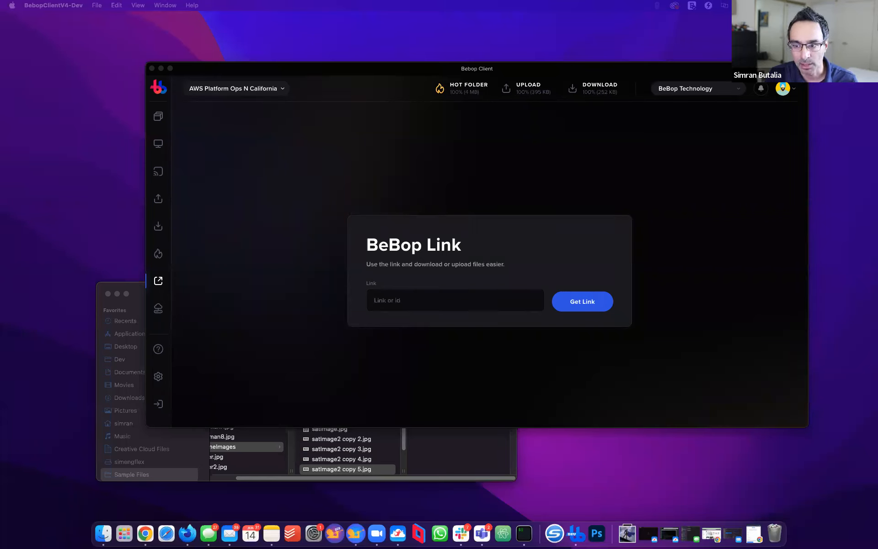
{"action": "left_click", "coordinate": [392, 300]}
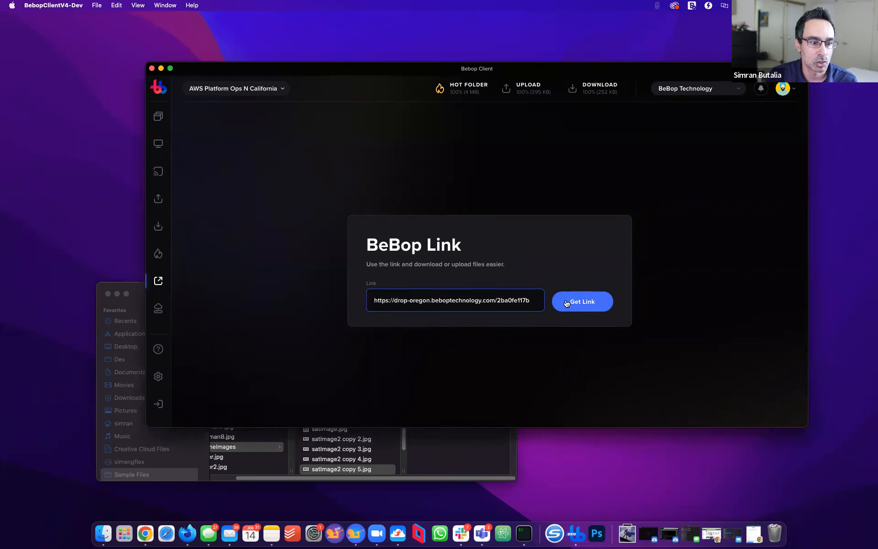
{"action": "left_click", "coordinate": [567, 304]}
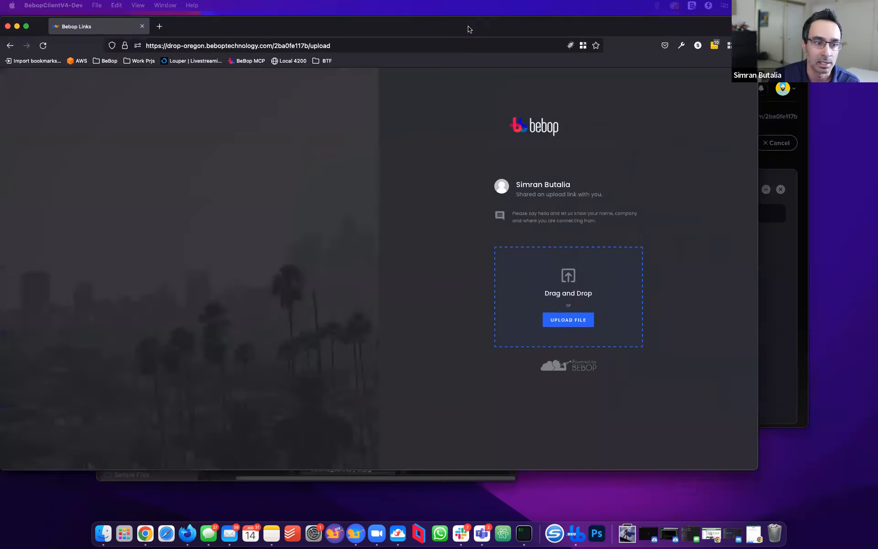
Drag four drone images from Finder into the Office Hour Edit June 14 drop zone, then show Flex projects
{"action": "left_click_drag", "start_coordinate": [467, 27], "coordinate": [513, 45]}
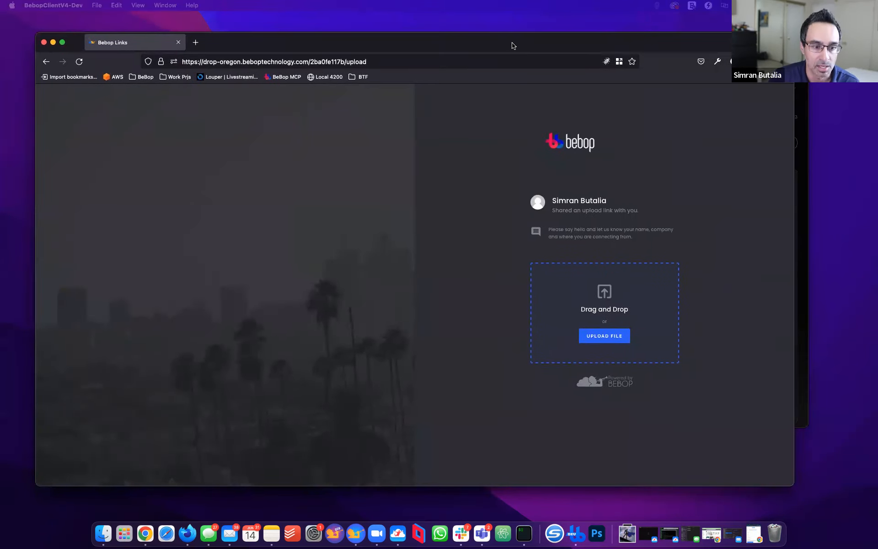
{"action": "key", "text": "super+w"}
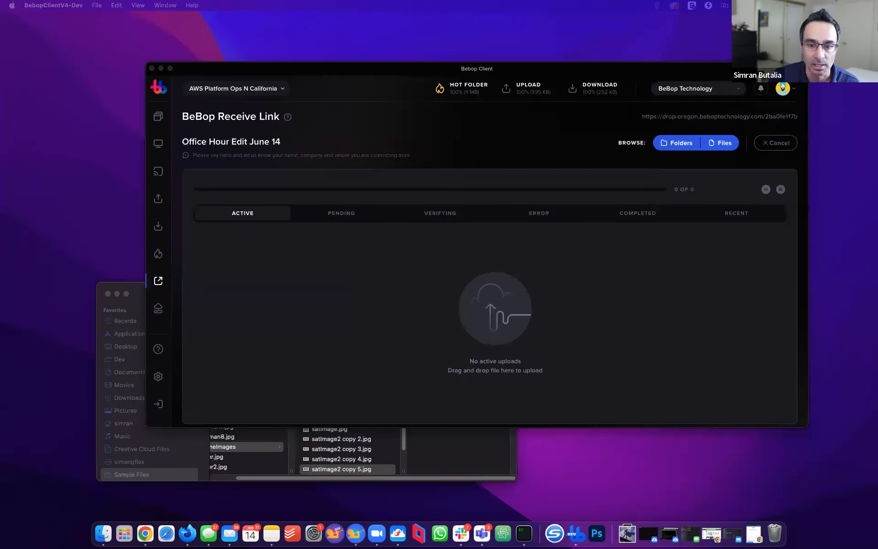
{"action": "left_click", "coordinate": [107, 532]}
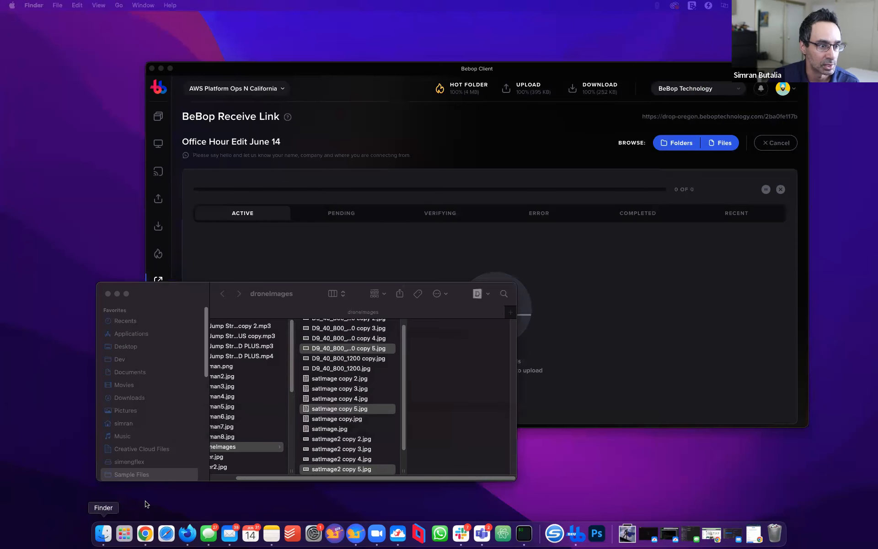
{"action": "left_click", "coordinate": [364, 398]}
{"action": "left_click", "coordinate": [366, 369], "text": "shift"}
{"action": "left_click_drag", "start_coordinate": [361, 386], "coordinate": [712, 304]}
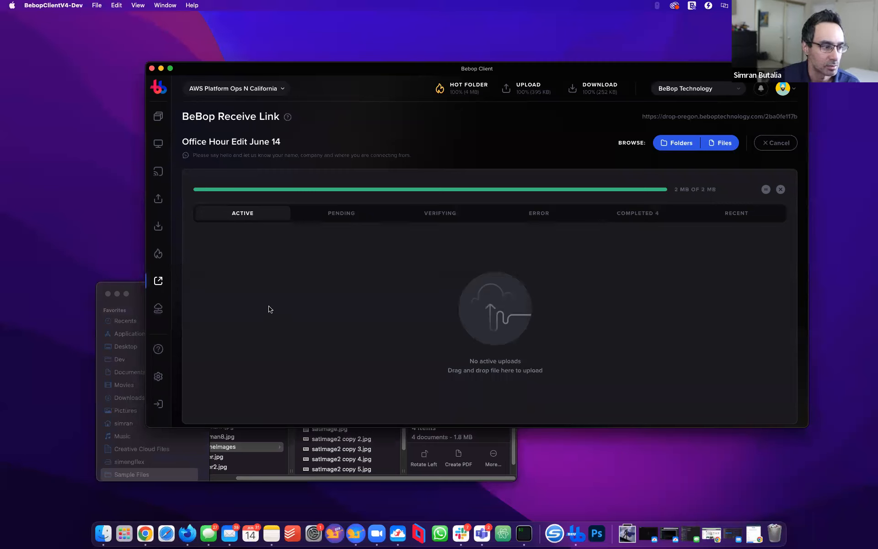
{"action": "left_click", "coordinate": [158, 311]}
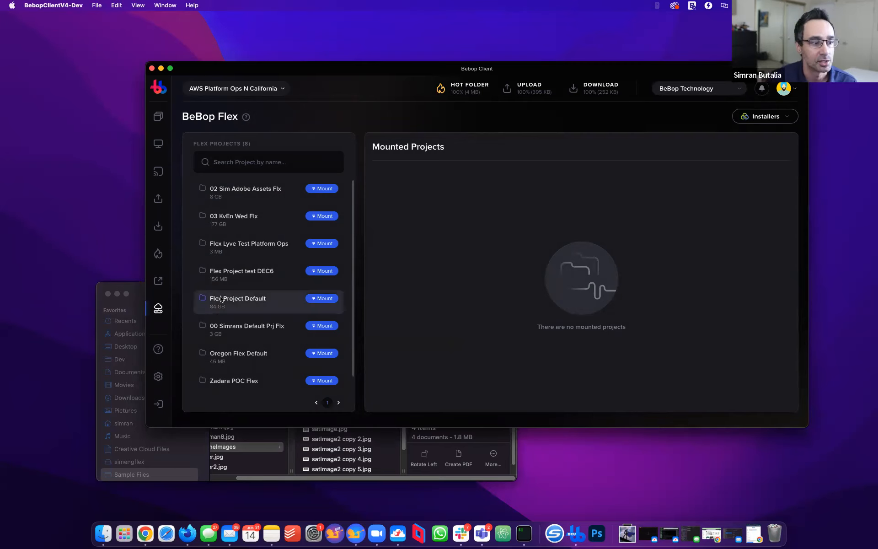
Mount Flex Project Default and the 3 GB default Flex project
{"action": "left_click", "coordinate": [323, 299]}
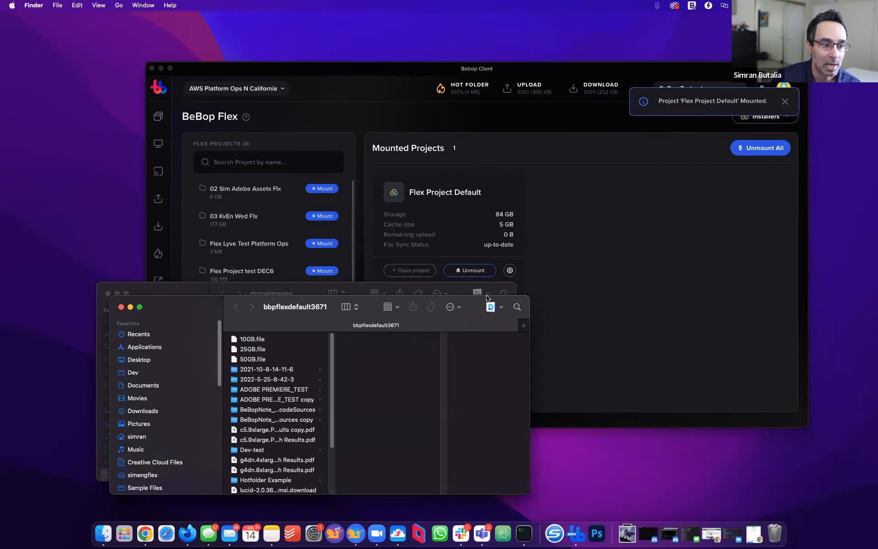
{"action": "left_click", "coordinate": [108, 294]}
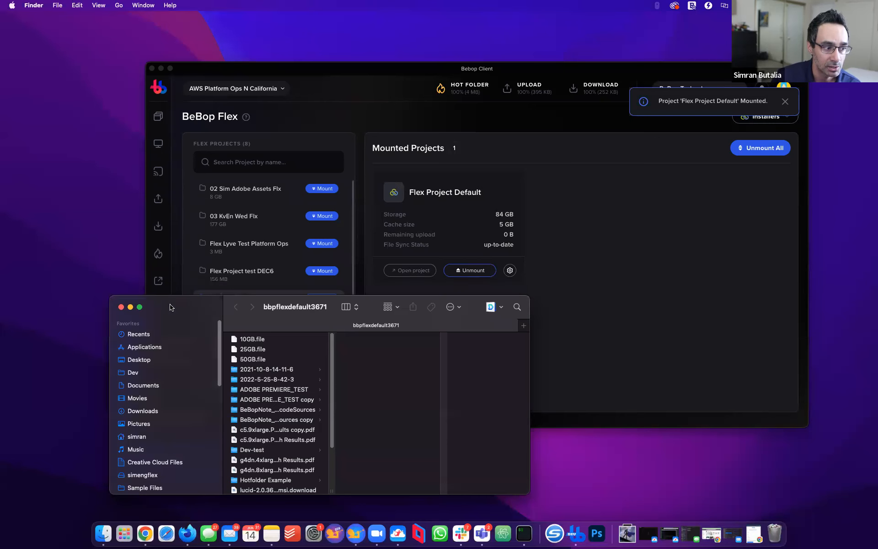
{"action": "left_click_drag", "start_coordinate": [172, 307], "coordinate": [113, 244]}
{"action": "left_click", "coordinate": [395, 82]}
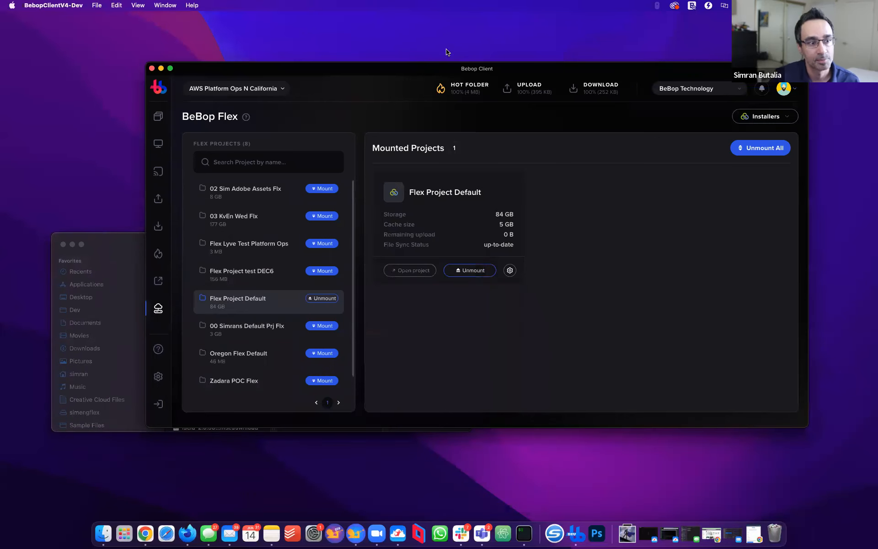
{"action": "left_click_drag", "start_coordinate": [414, 73], "coordinate": [466, 39]}
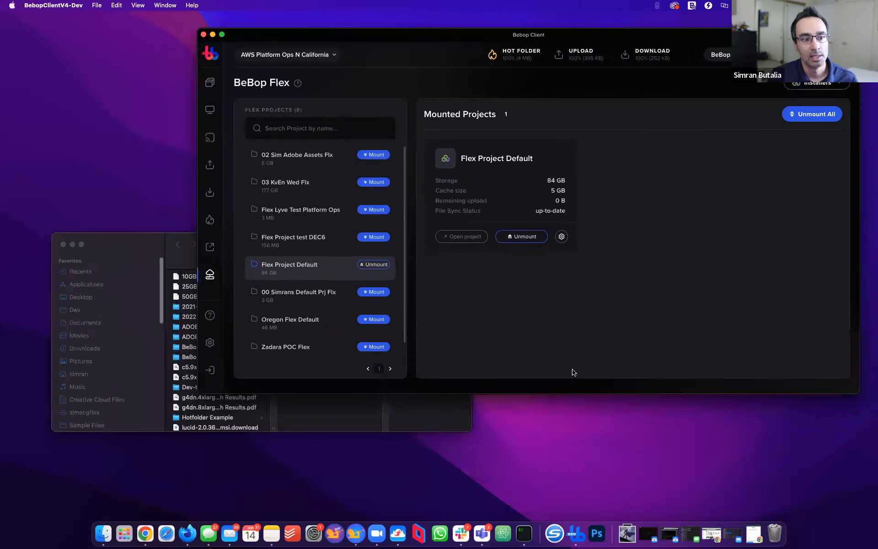
{"action": "left_click", "coordinate": [377, 294]}
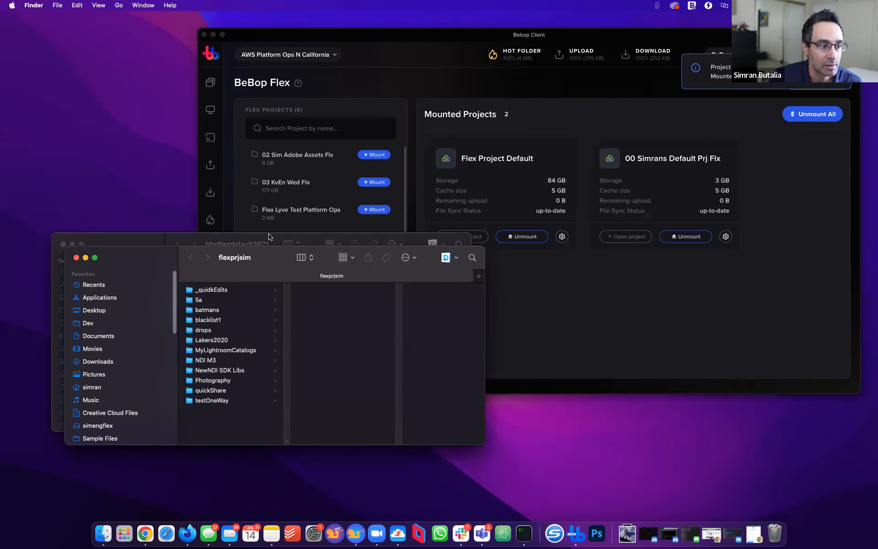
Duplicate all five images in the mounted project's Hotfolder Example folder
{"action": "left_click_drag", "start_coordinate": [438, 377], "coordinate": [532, 500]}
{"action": "left_click", "coordinate": [633, 292]}
{"action": "left_click", "coordinate": [208, 382]}
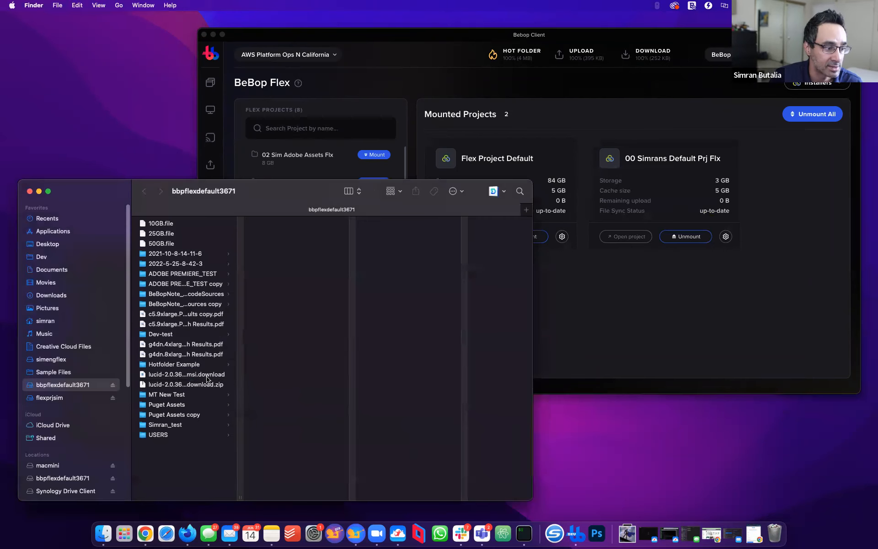
{"action": "left_click", "coordinate": [185, 383]}
{"action": "left_click", "coordinate": [192, 364]}
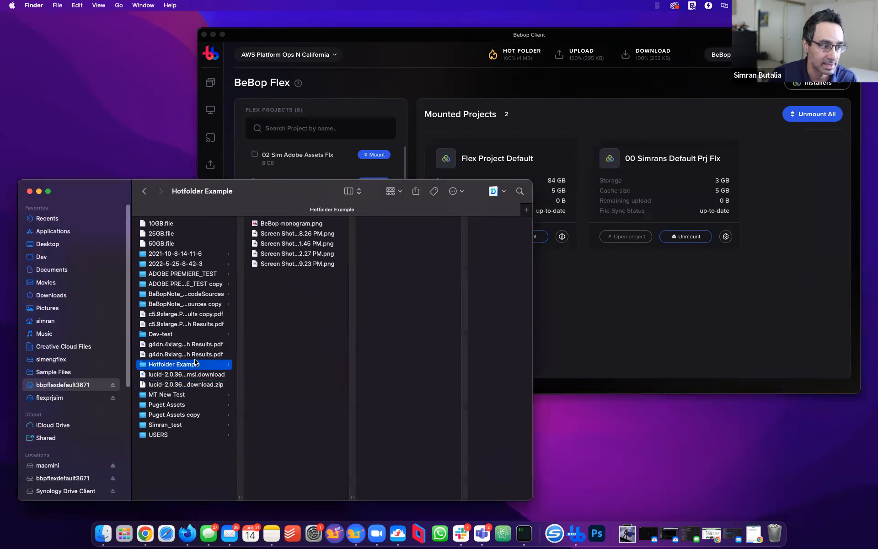
{"action": "left_click", "coordinate": [332, 294]}
{"action": "key", "text": "super+a"}
{"action": "key", "text": "super+d"}
{"action": "key", "text": "super+d"}
{"action": "key", "text": "super+d"}
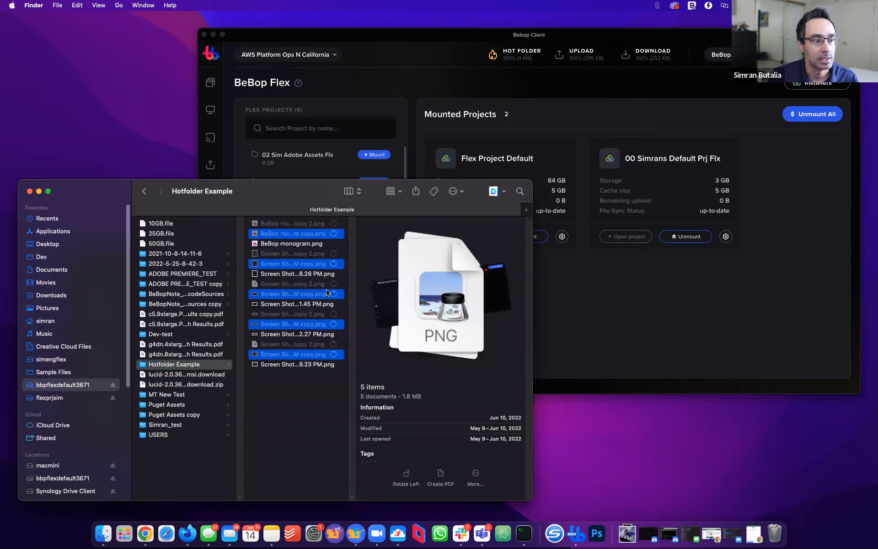
{"action": "left_click", "coordinate": [570, 215]}
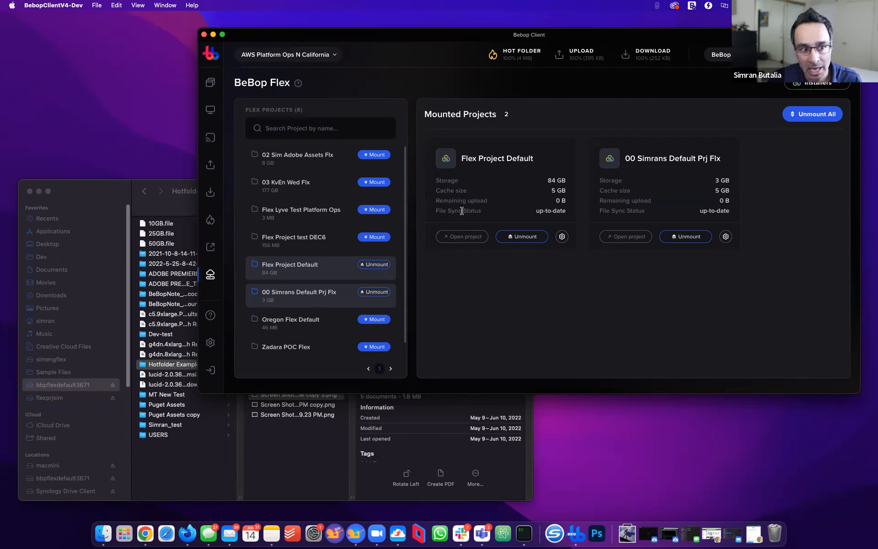
Select the screenshot copies in Hotfolder Example, then open the second mounted project's Flex Drive Settings
{"action": "mouse_move", "coordinate": [435, 200]}
{"action": "left_mouse_down"}
{"action": "mouse_move", "coordinate": [573, 205]}
{"action": "mouse_move", "coordinate": [444, 199]}
{"action": "left_mouse_up"}
{"action": "left_click", "coordinate": [446, 249]}
{"action": "left_click_drag", "start_coordinate": [287, 435], "coordinate": [275, 220]}
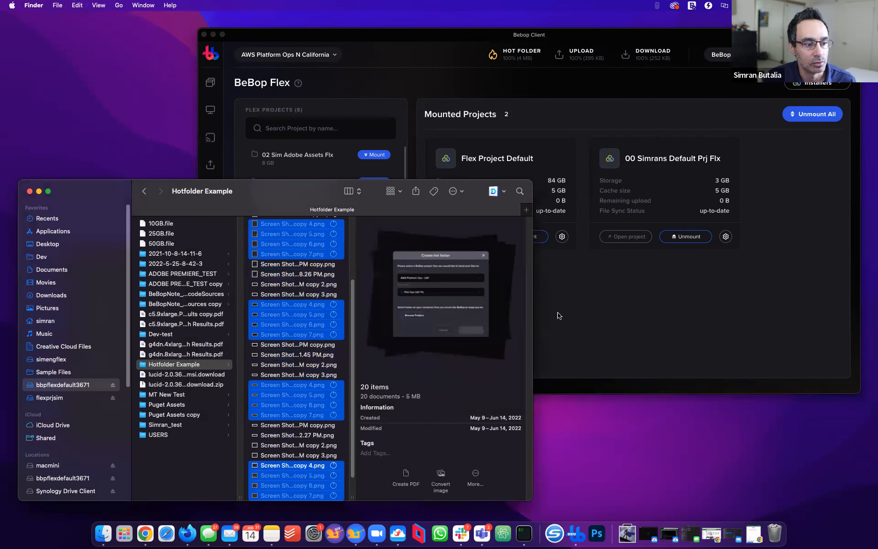
{"action": "left_click", "coordinate": [562, 316]}
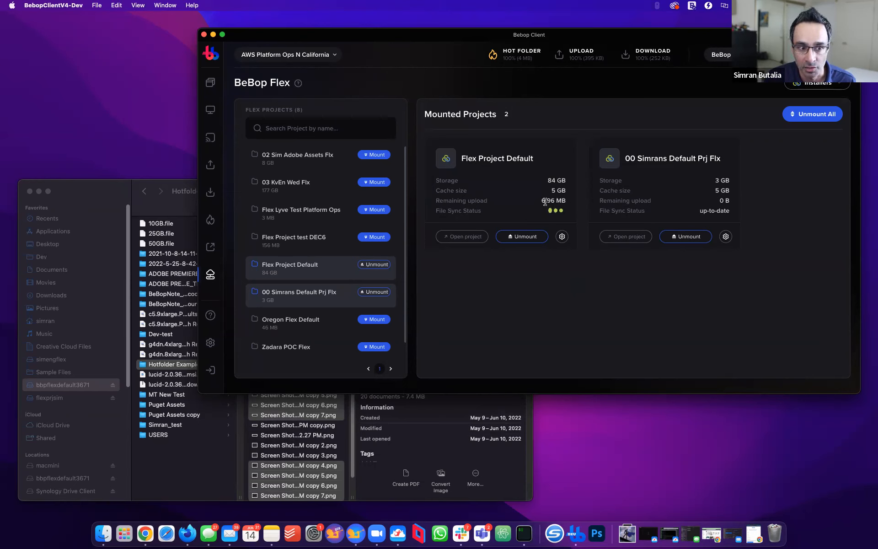
{"action": "left_click", "coordinate": [726, 236]}
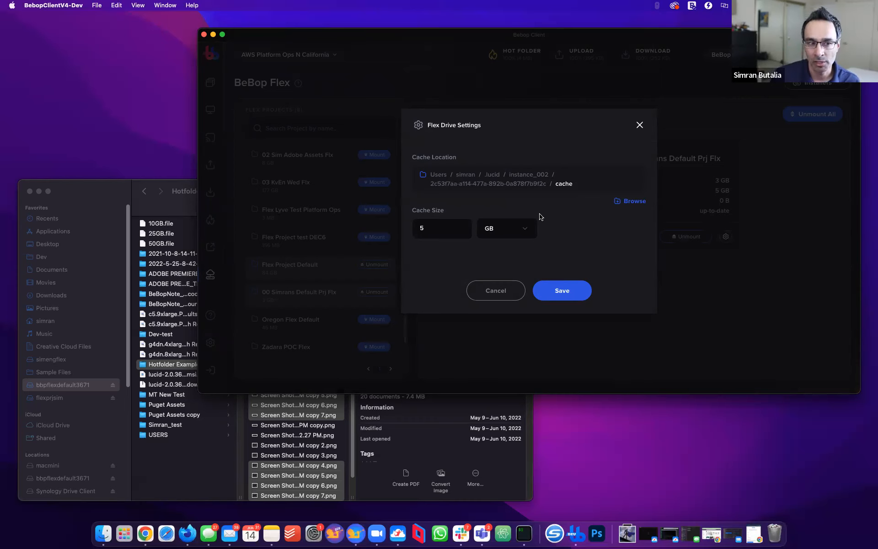
Replace the 5 GB value in the second project's Cache Size field with 10
{"action": "left_click", "coordinate": [448, 227]}
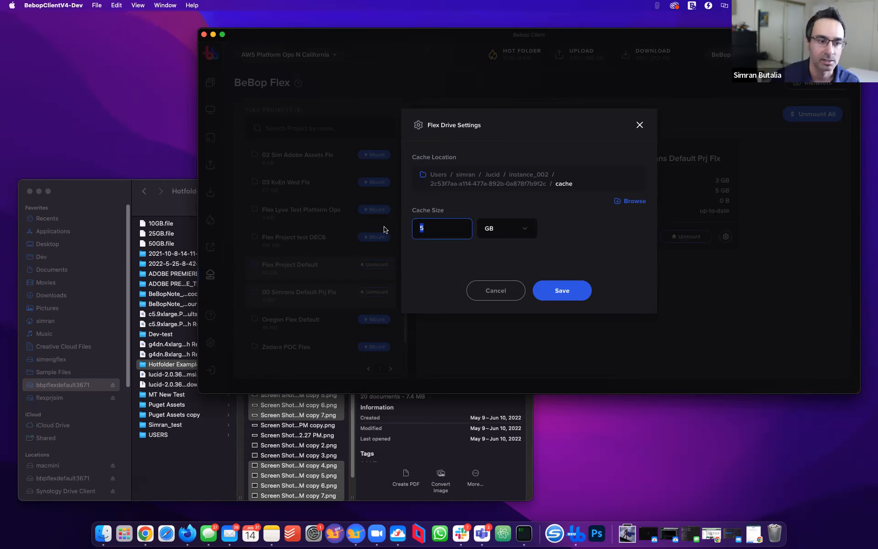
{"action": "type", "text": "10"}
{"action": "key", "text": "BackSpace"}
{"action": "key", "text": "BackSpace"}
{"action": "type", "text": "100"}
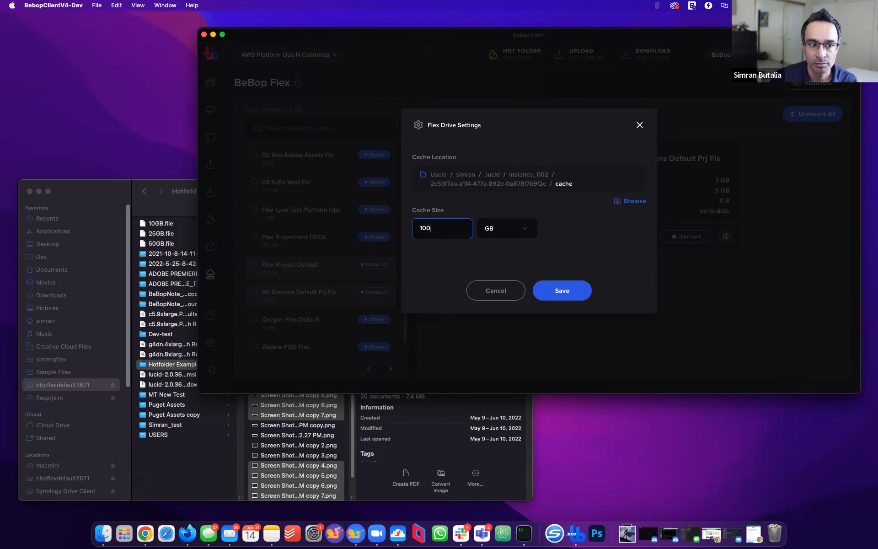
{"action": "key", "text": "BackSpace"}
{"action": "key", "text": "BackSpace"}
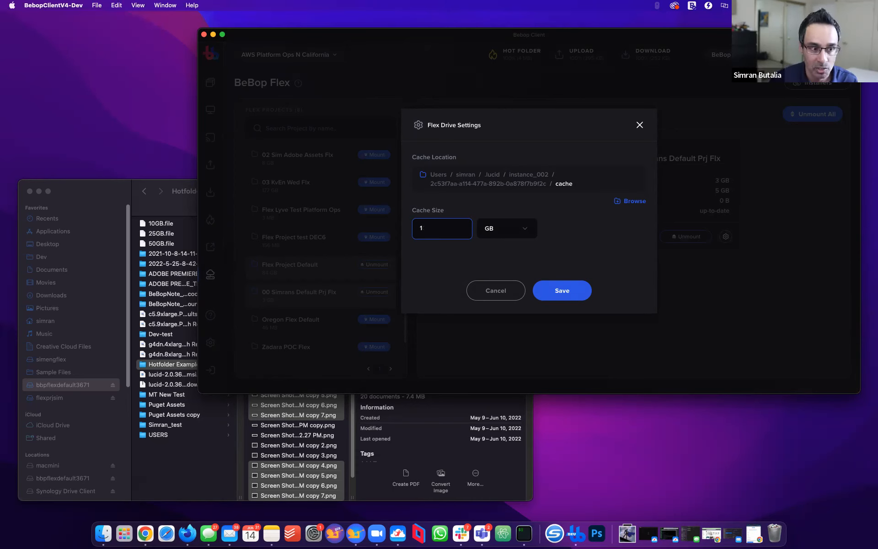
Save the 10 GB cache size, unmount the 3 GB default project, and open the Help Center
{"action": "type", "text": "0"}
{"action": "left_click", "coordinate": [576, 296]}
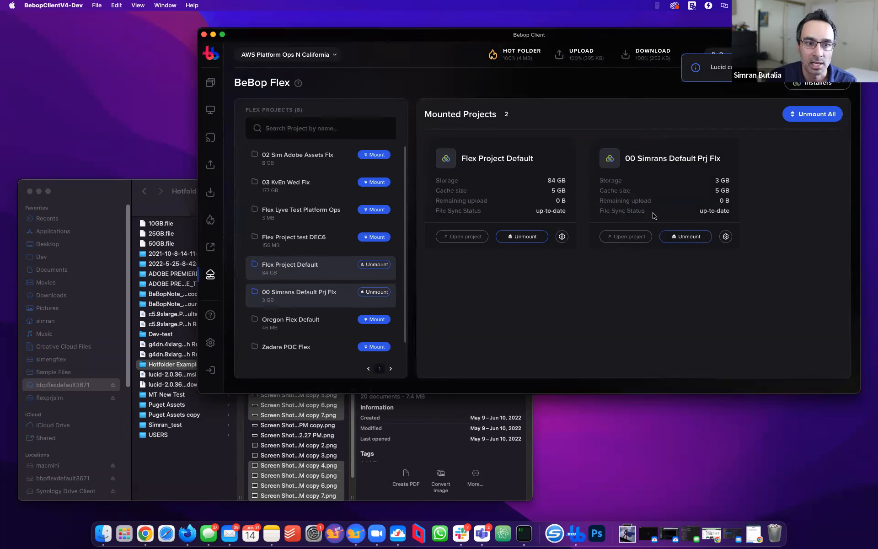
{"action": "left_click", "coordinate": [690, 245]}
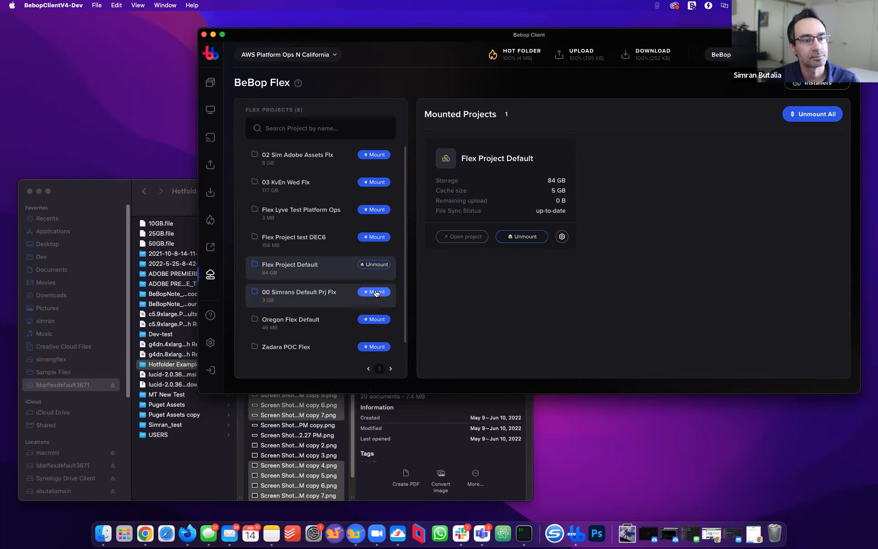
{"action": "left_click", "coordinate": [210, 316]}
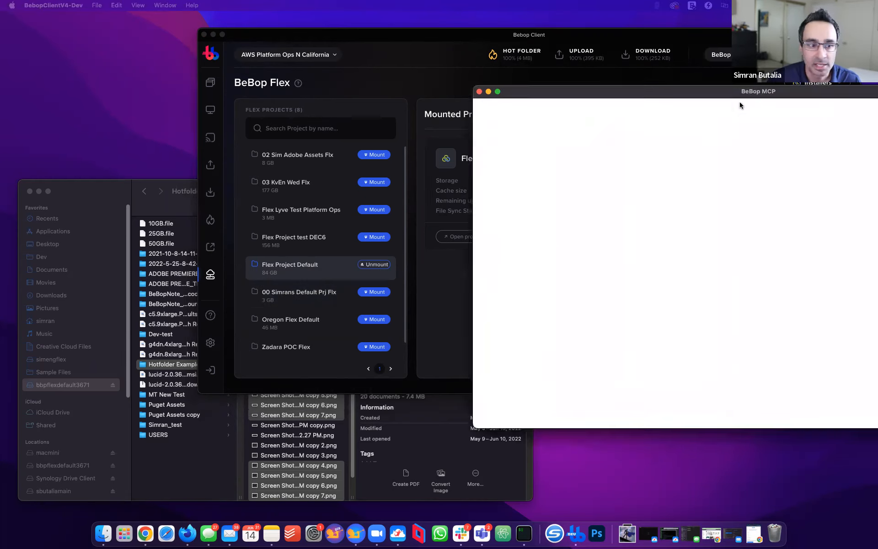
{"action": "left_click_drag", "start_coordinate": [740, 91], "coordinate": [630, 158]}
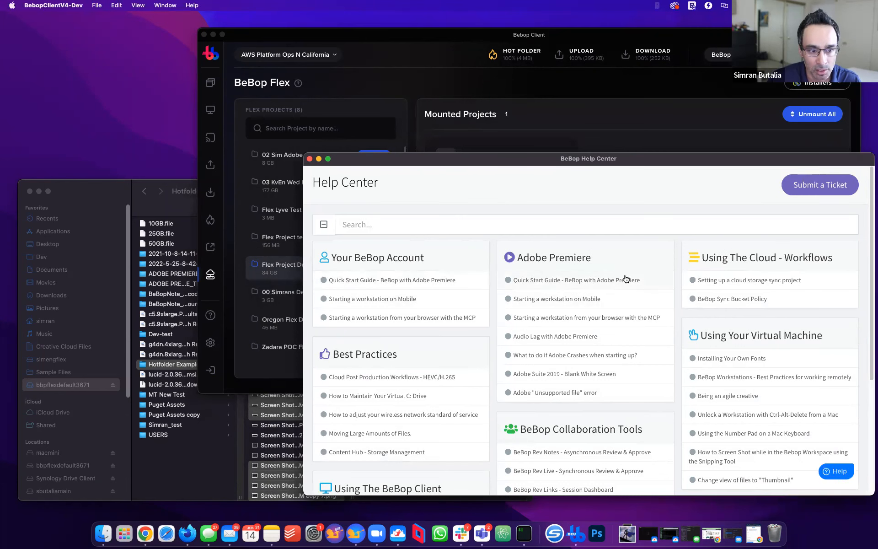
Scroll through the BeBop Help Center, then close it to return to the BeBop Flex page
{"action": "scroll", "coordinate": [718, 309], "scroll_direction": "down", "scroll_amount": 2}
{"action": "scroll", "coordinate": [718, 309], "scroll_direction": "down", "scroll_amount": 6}
{"action": "scroll", "coordinate": [804, 427], "scroll_direction": "up", "scroll_amount": 8}
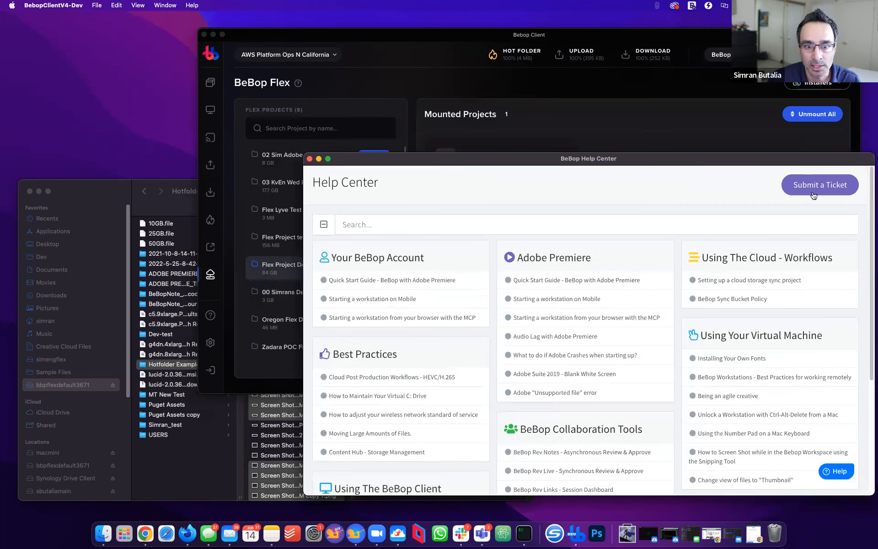
{"action": "scroll", "coordinate": [576, 256], "scroll_direction": "down", "scroll_amount": 5}
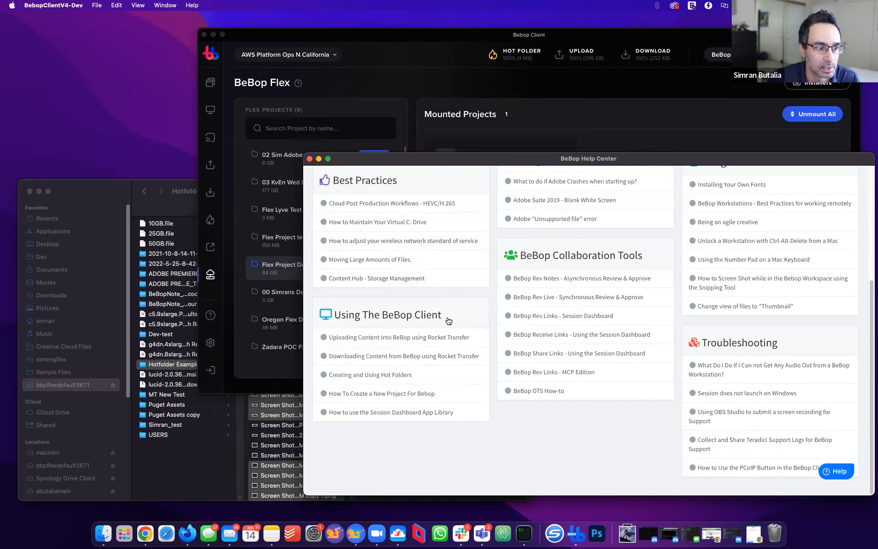
{"action": "scroll", "coordinate": [370, 359], "scroll_direction": "up", "scroll_amount": 5}
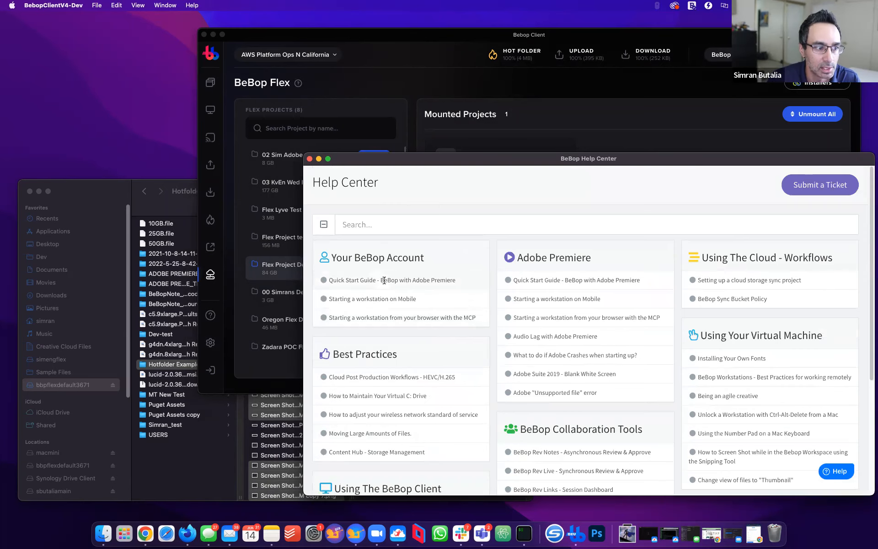
{"action": "left_click", "coordinate": [309, 158]}
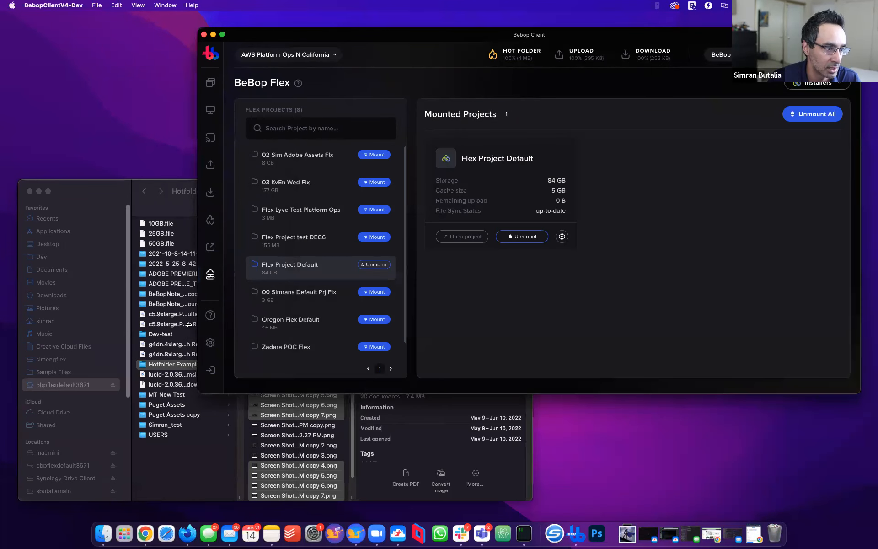
Save settings: prevent display sleep, BeBop Technology organization, AWS Platform Ops N California pod; return to Rocket Upload
{"action": "left_click", "coordinate": [210, 343]}
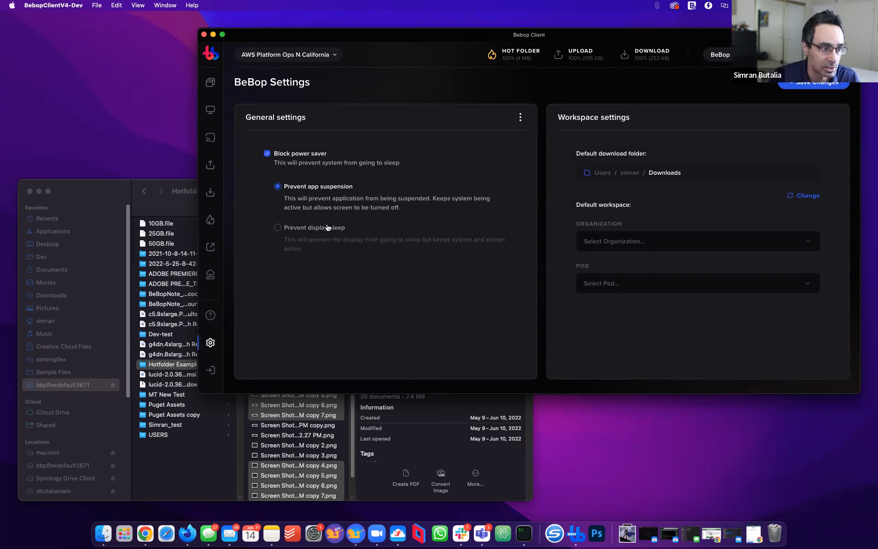
{"action": "key", "text": "Down"}
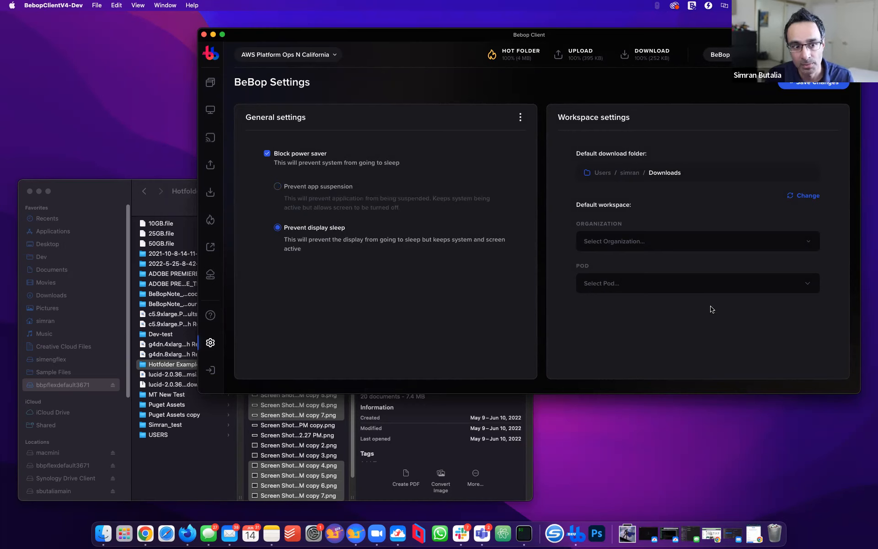
{"action": "left_click", "coordinate": [685, 240]}
{"action": "left_click", "coordinate": [654, 298]}
{"action": "left_click", "coordinate": [655, 285]}
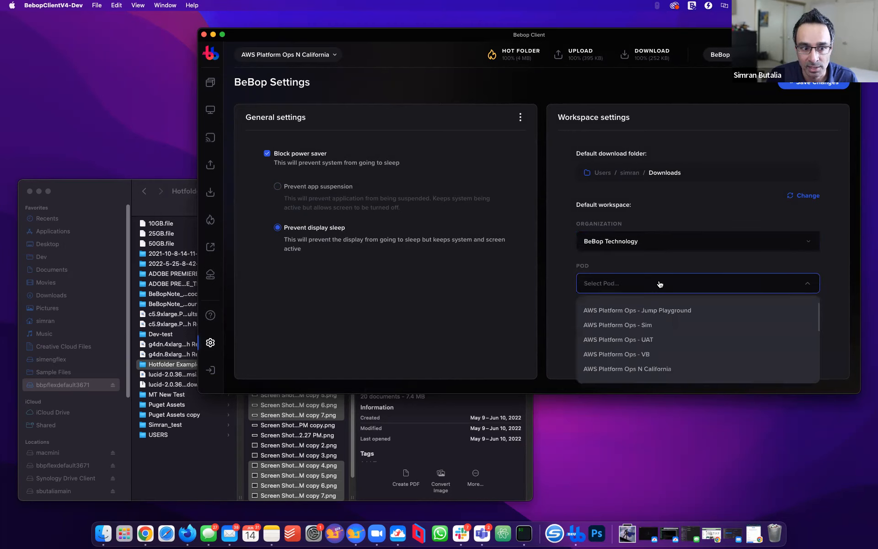
{"action": "left_click", "coordinate": [661, 371]}
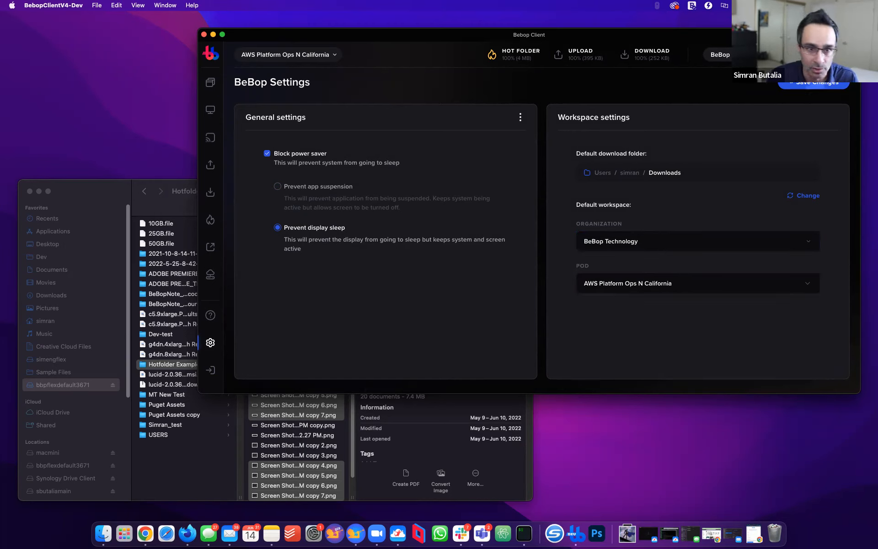
{"action": "left_click", "coordinate": [826, 87]}
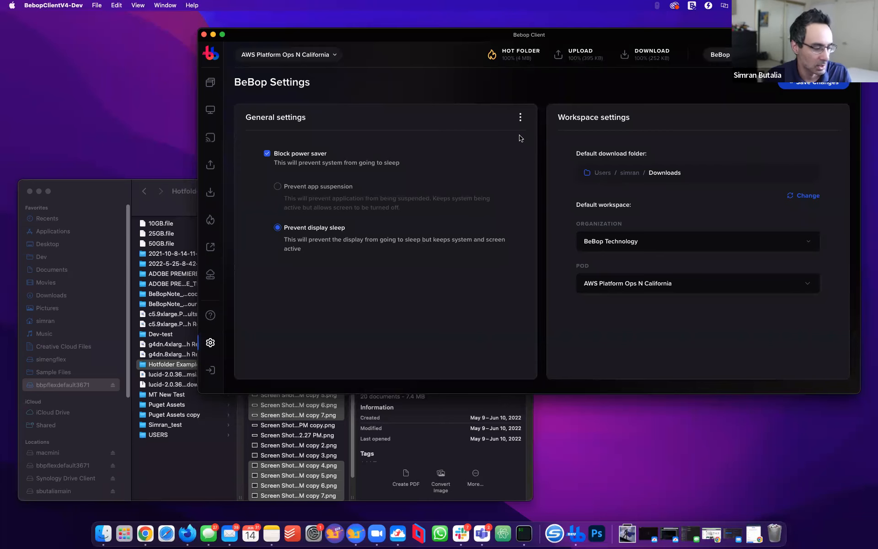
{"action": "left_click", "coordinate": [210, 166]}
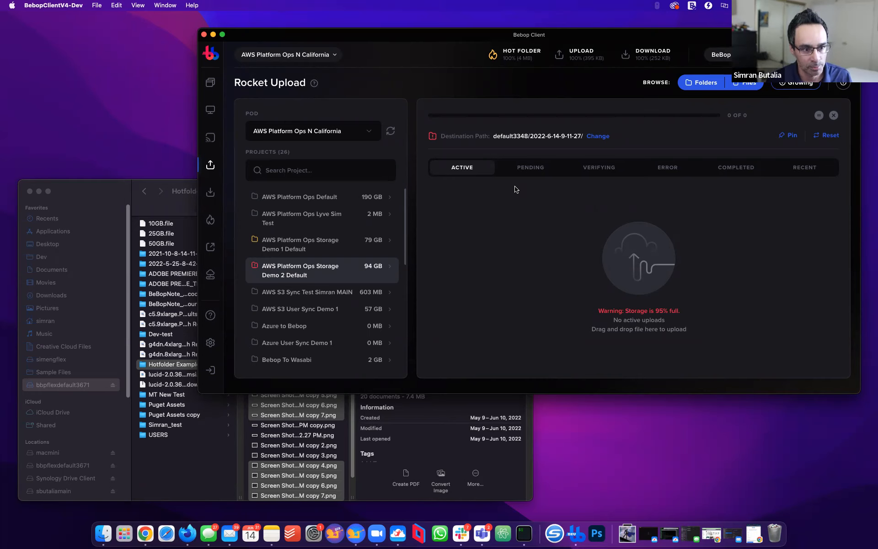
Close Finder, center the BeBop Client window, and switch to the presentation's desktop
{"action": "left_click", "coordinate": [29, 191]}
{"action": "key", "text": "ctrl+alt+c"}
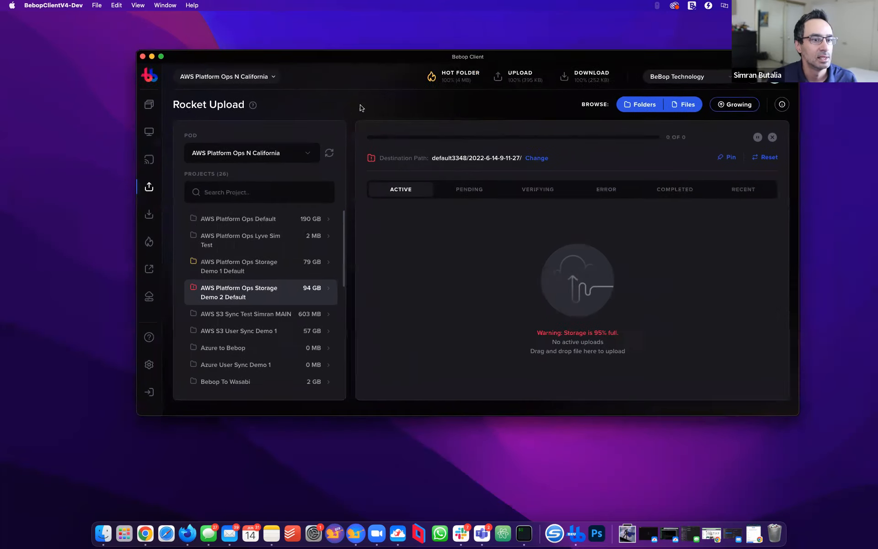
{"action": "key", "text": "ctrl+Left"}
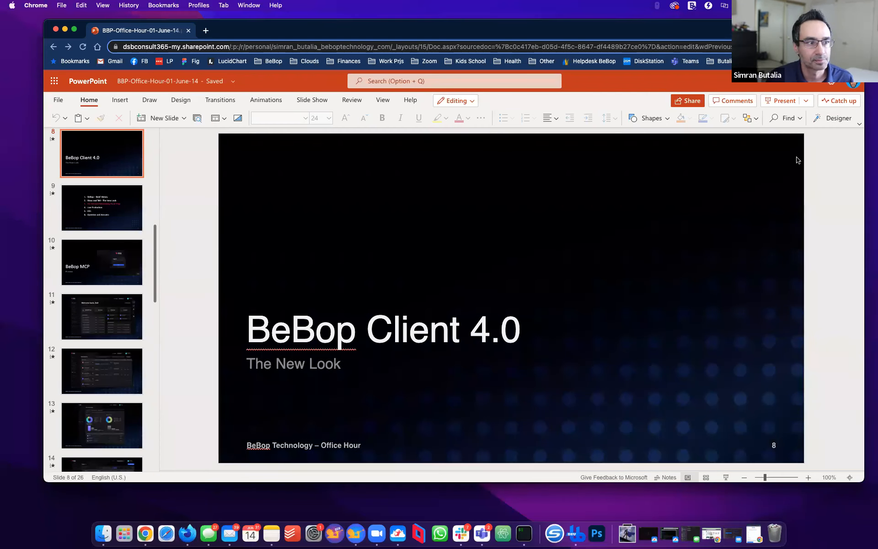
Start the slideshow from the beginning and advance past the agenda and BeBop Client 4.0 to slide 10
{"action": "left_click", "coordinate": [780, 101]}
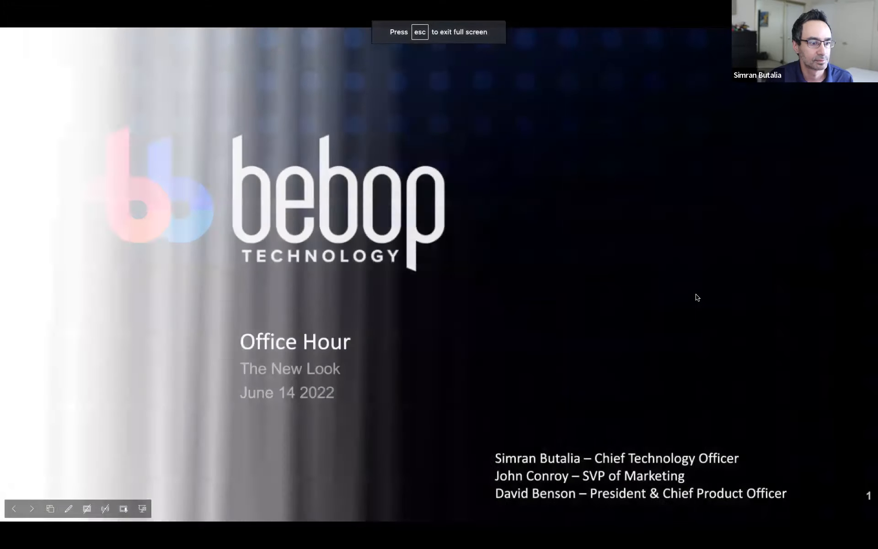
{"action": "left_click", "coordinate": [697, 300]}
{"action": "left_click", "coordinate": [697, 300]}
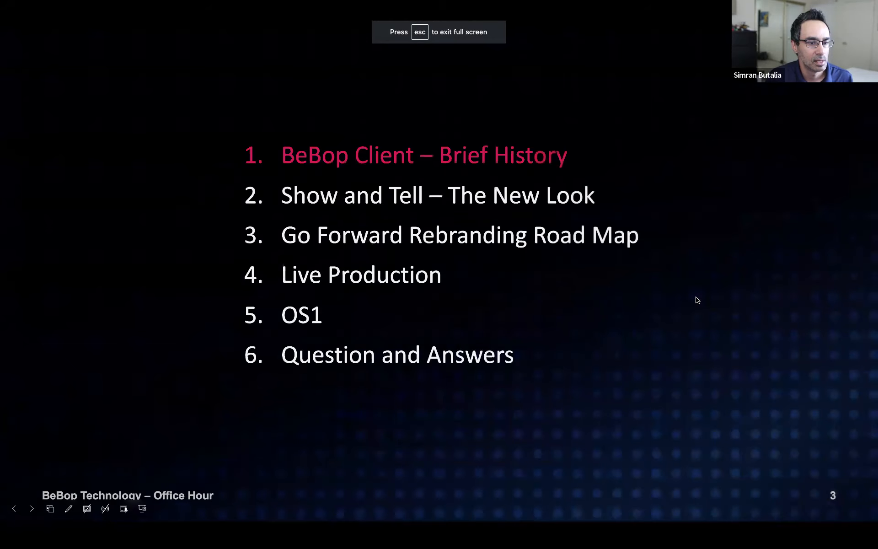
{"action": "left_click", "coordinate": [697, 300]}
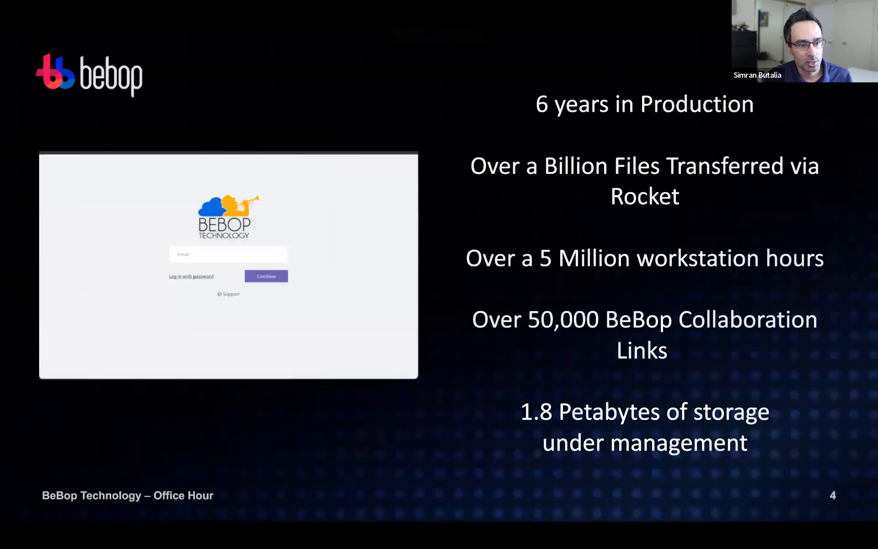
{"action": "key", "text": "Right"}
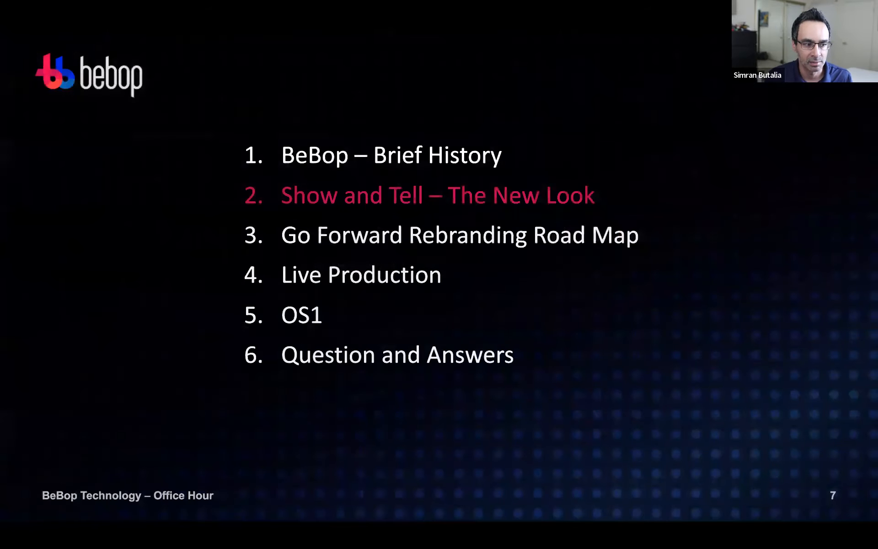
{"action": "left_click", "coordinate": [644, 304]}
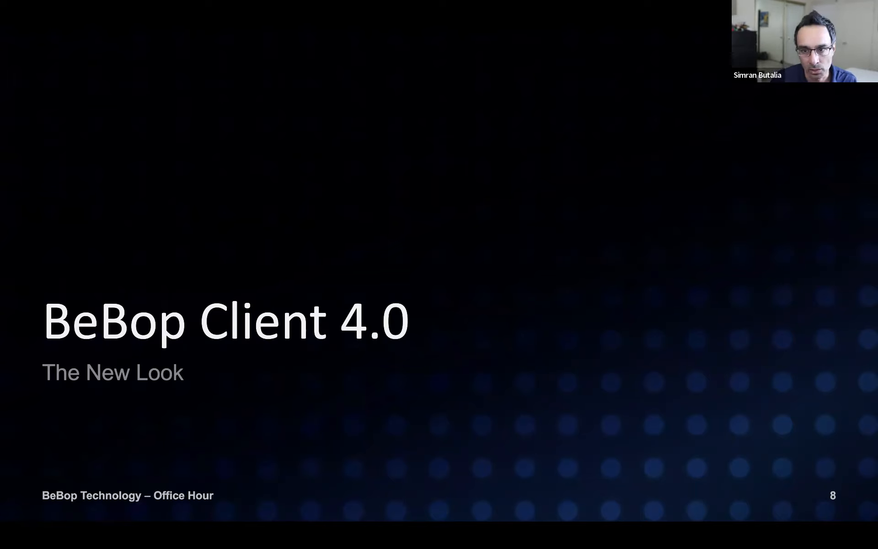
{"action": "left_click", "coordinate": [645, 323]}
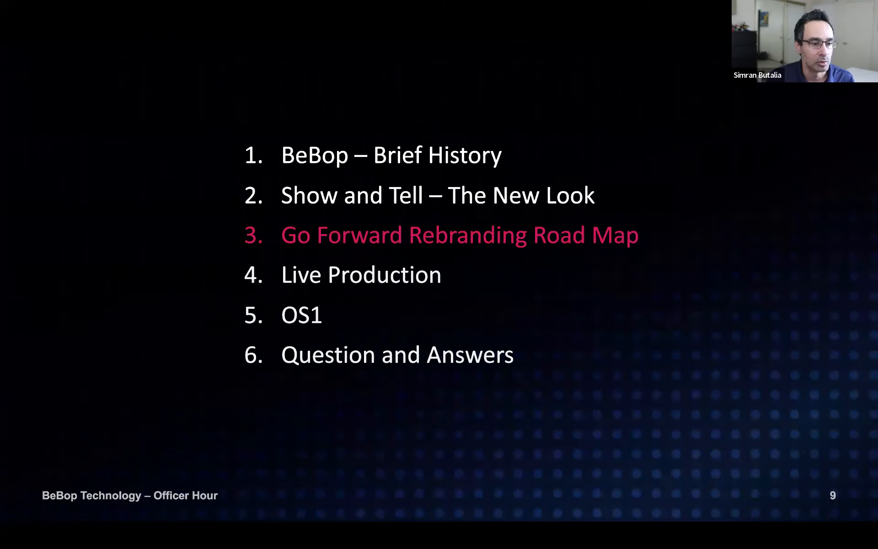
{"action": "key", "text": "Right"}
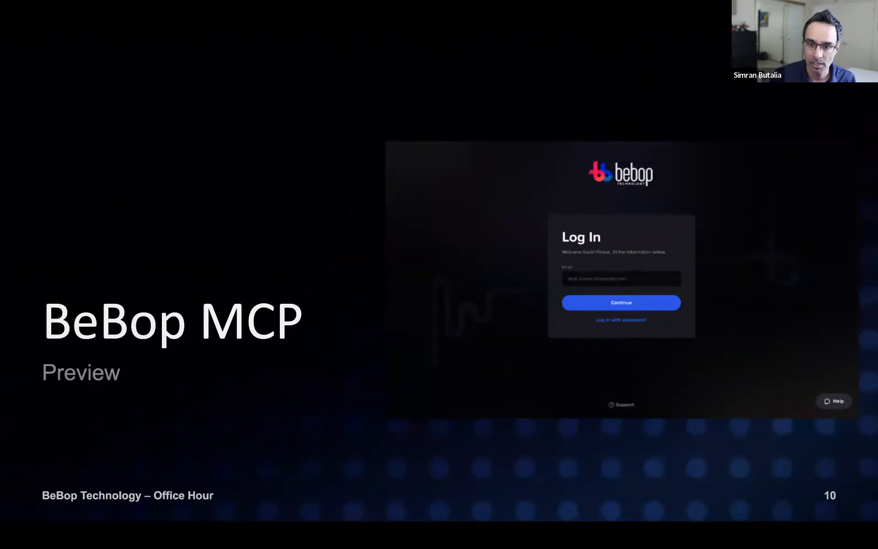
Advance through the dashboard, Workstations table, Workstation Usage charts and Users list slides to slide 15
{"action": "left_click", "coordinate": [657, 341]}
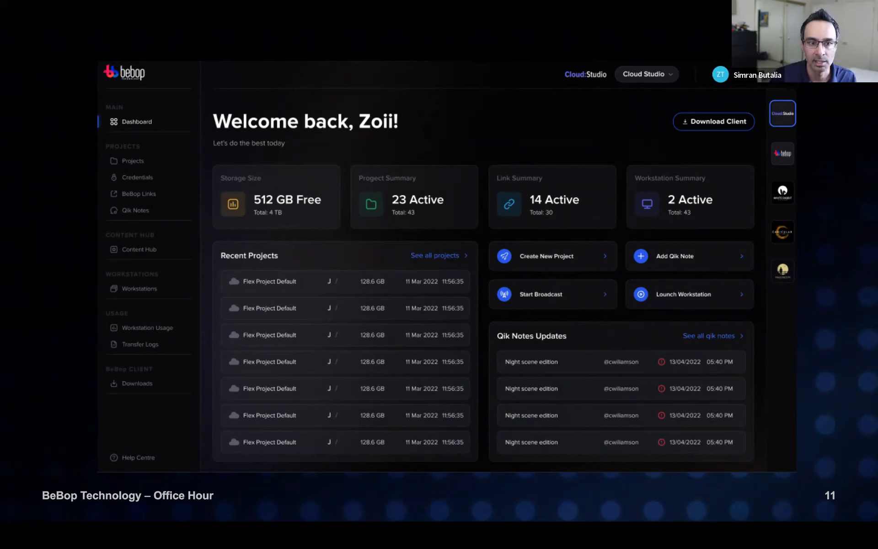
{"action": "left_click", "coordinate": [657, 338]}
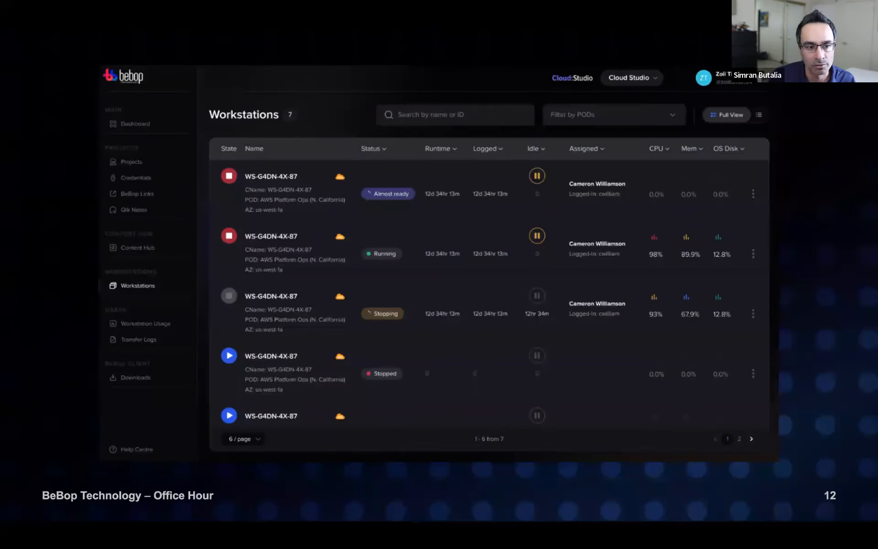
{"action": "key", "text": "Right"}
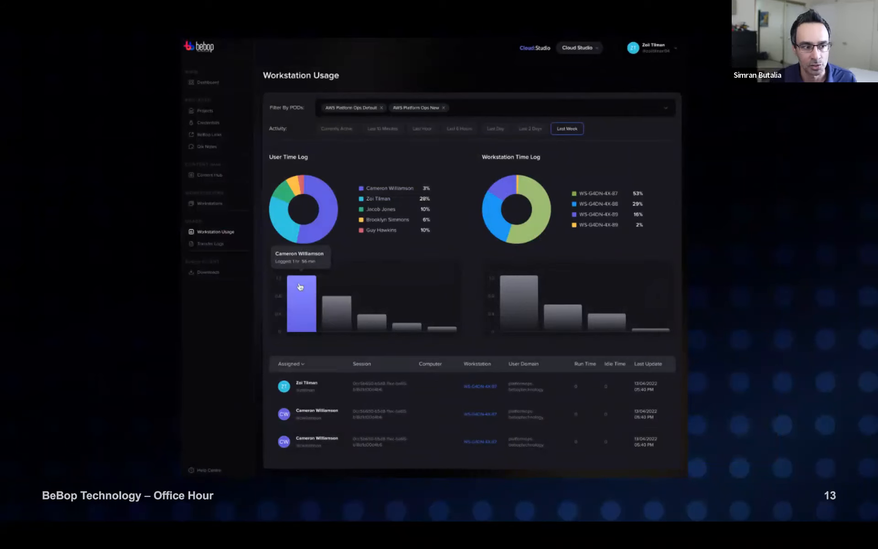
{"action": "key", "text": "Right"}
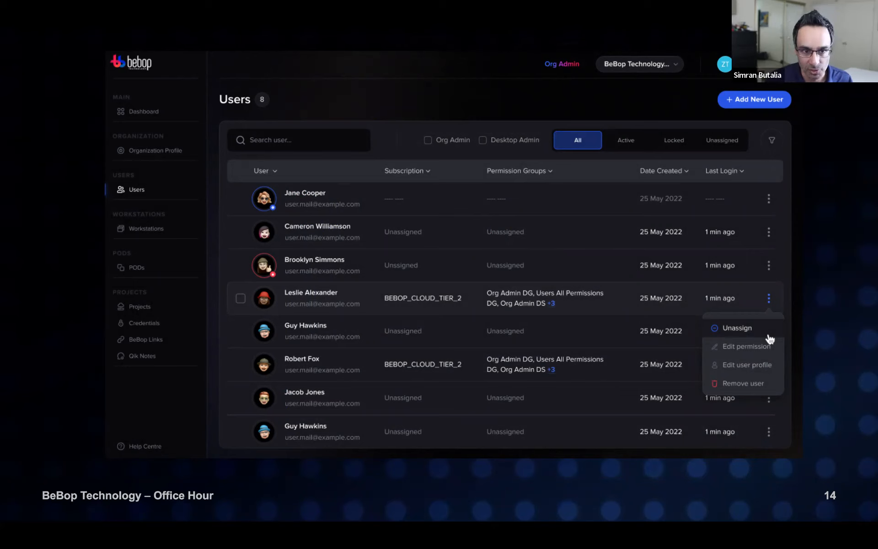
{"action": "left_click", "coordinate": [856, 309]}
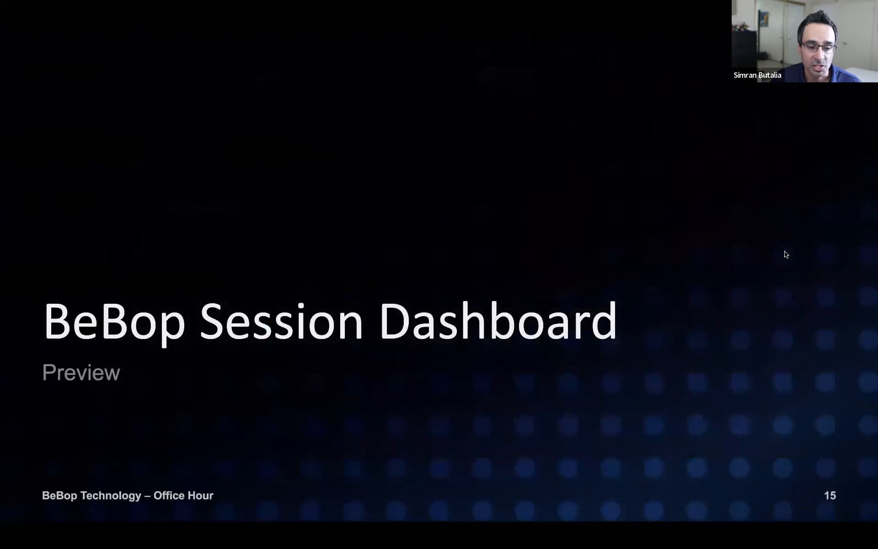
Advance past slide 16's session dashboard screenshot to slide 17, BeBop Rev Live
{"action": "left_click", "coordinate": [785, 254]}
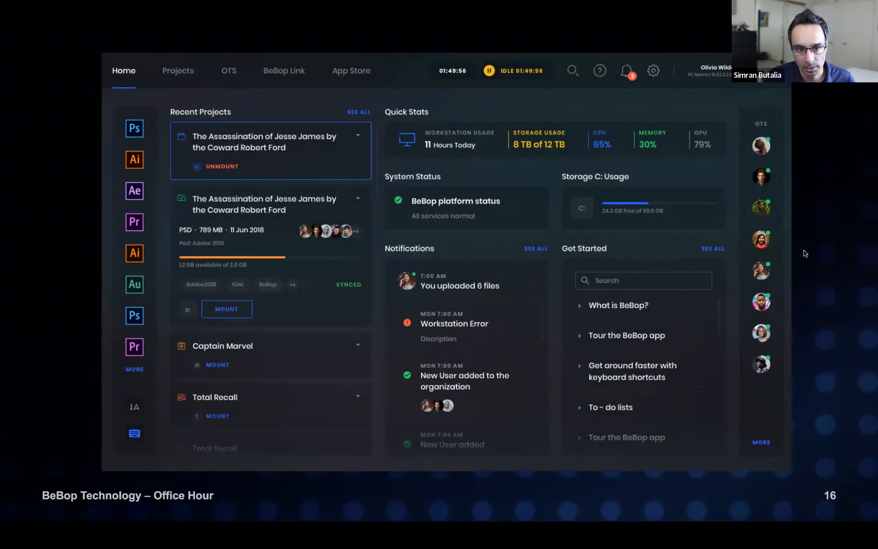
{"action": "key", "text": "Right"}
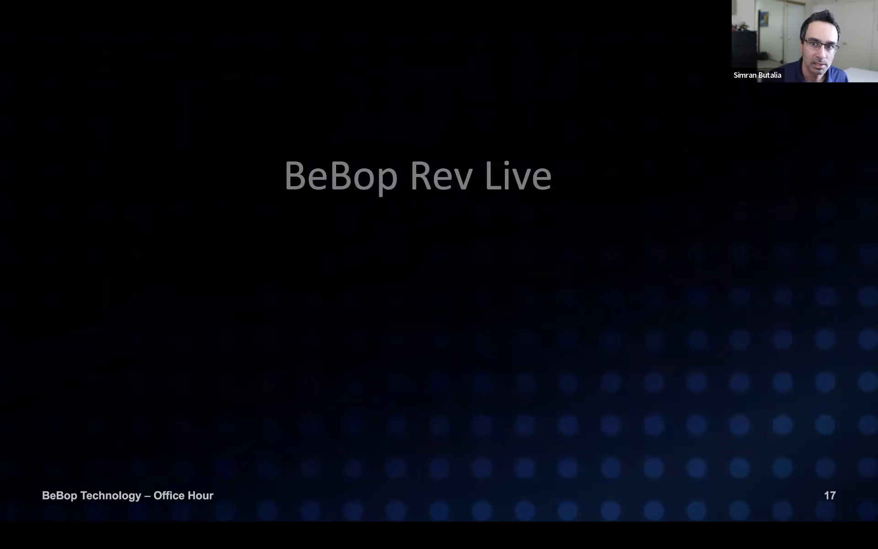
Reveal BeBop Sessions on slide 17, then advance past its screenshot and the agenda to slide 20
{"action": "key", "text": "Right"}
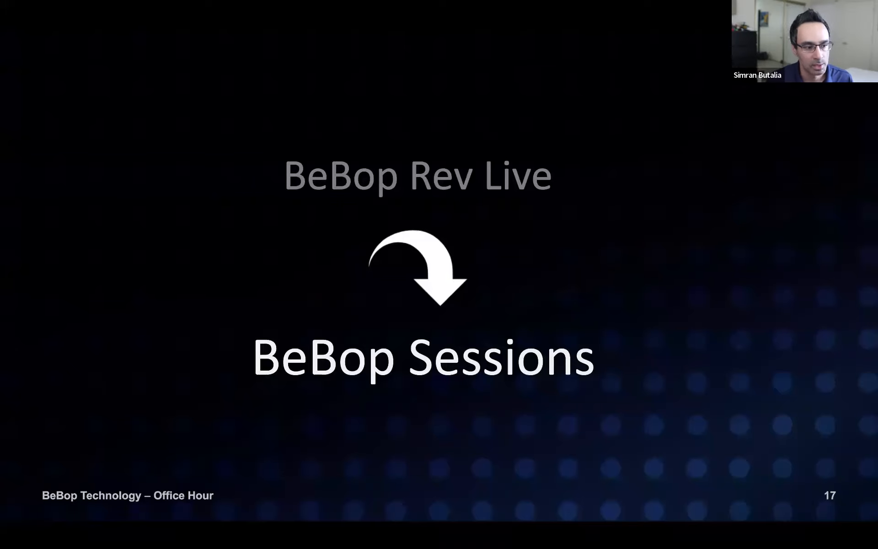
{"action": "key", "text": "Right"}
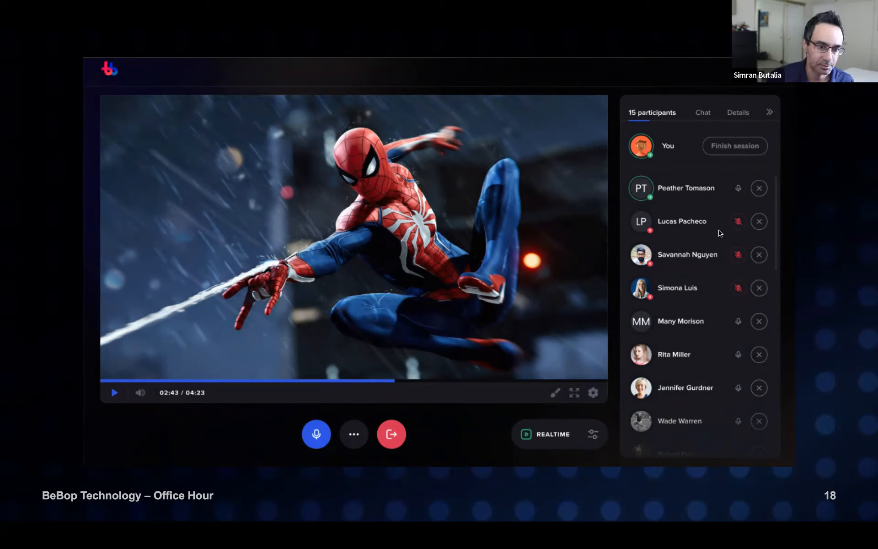
{"action": "left_click", "coordinate": [780, 208]}
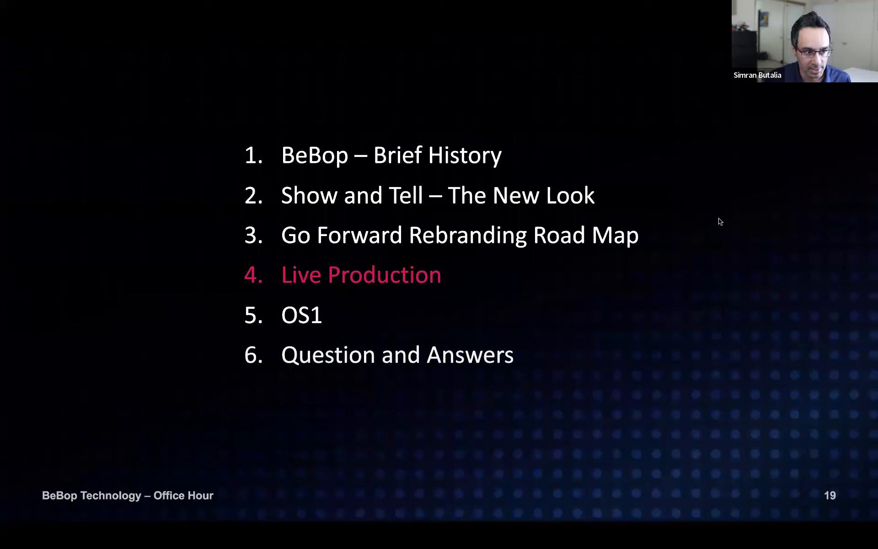
{"action": "key", "text": "Right"}
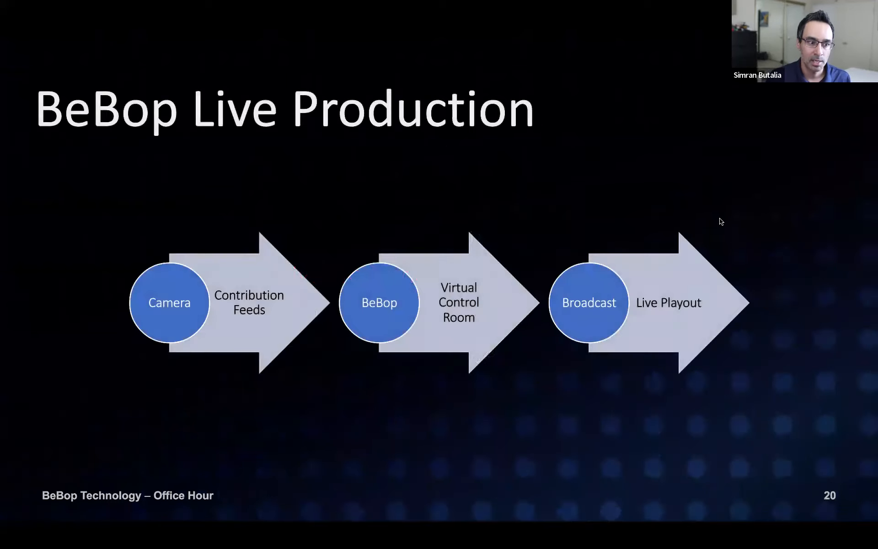